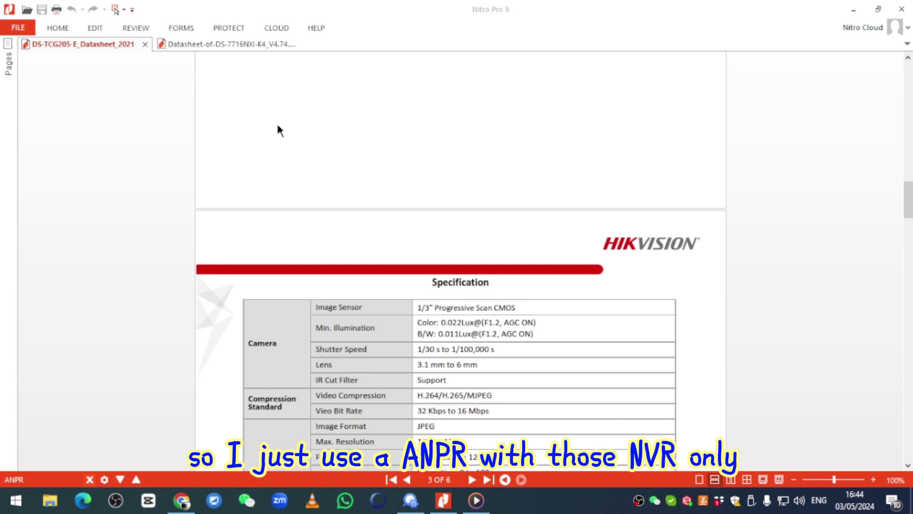
Switch to the DS-7716NXI-K4 datasheet in Nitro Pro to review its specifications.
click(243, 46)
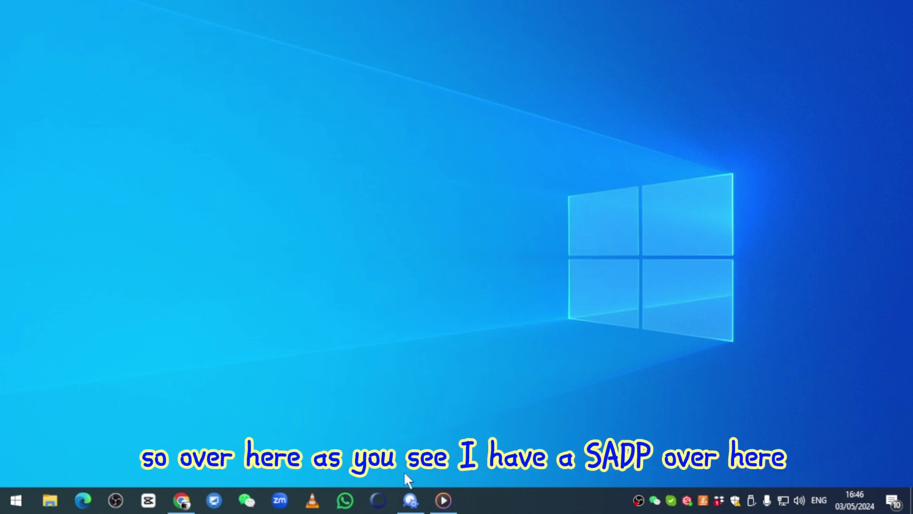
Activate the DS-TCG205-E/4MP camera in SADP with a new admin password.
click(408, 501)
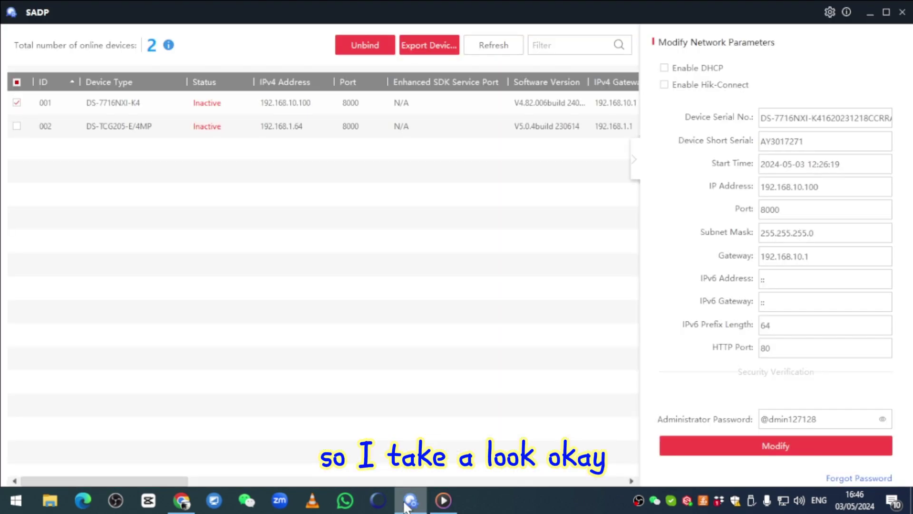
click(16, 102)
click(17, 126)
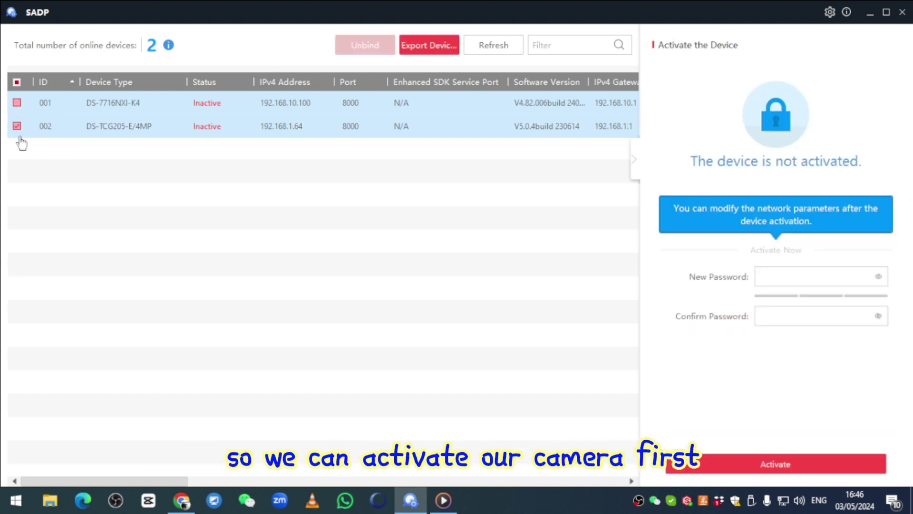
click(783, 280)
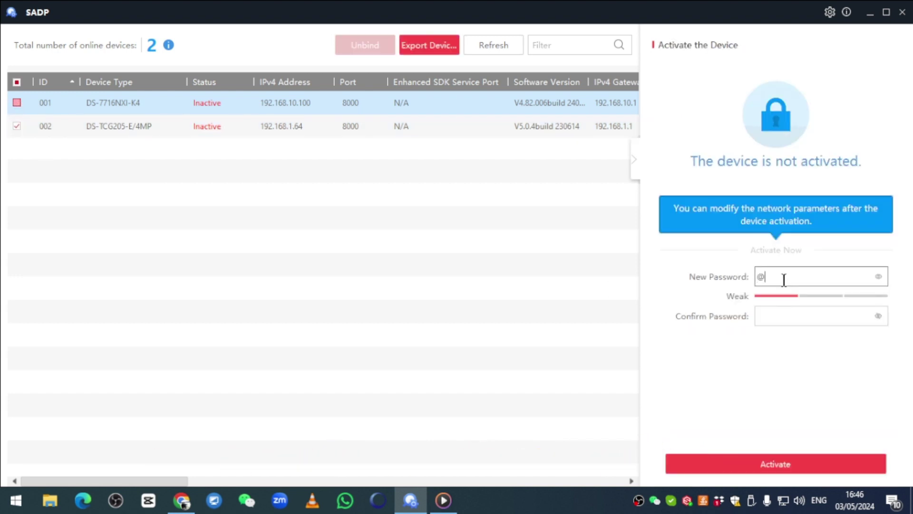
key(Tab)
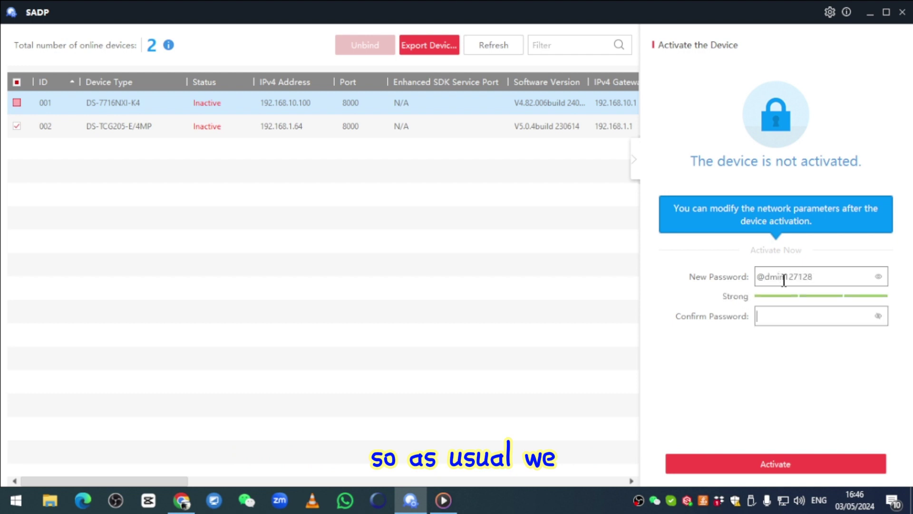
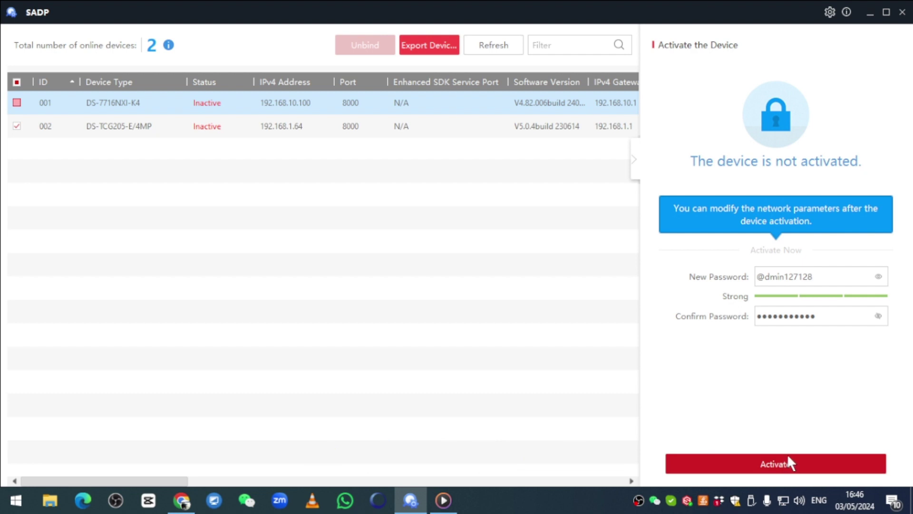
click(788, 456)
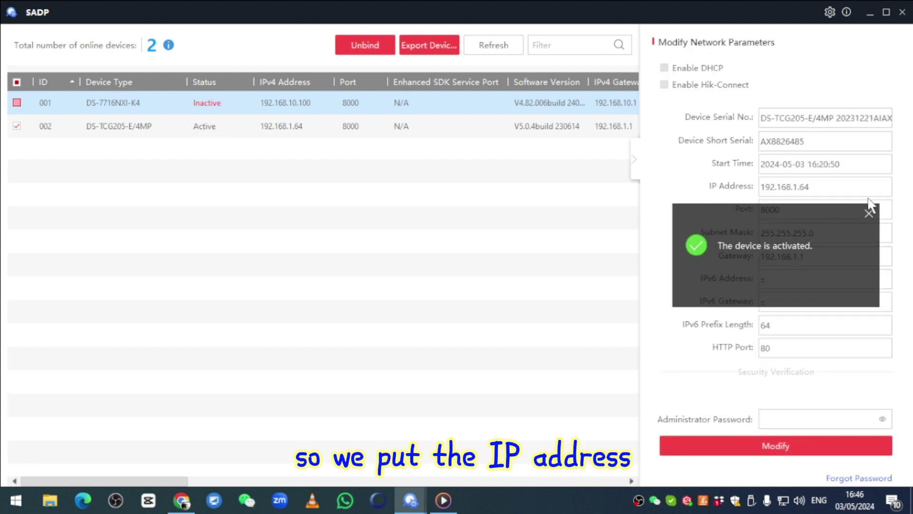
click(870, 212)
Change the camera's IP to 192.168.10.101 and gateway to 192.168.10.1, confirming with the admin password.
click(835, 188)
double_click(835, 189)
click(836, 189)
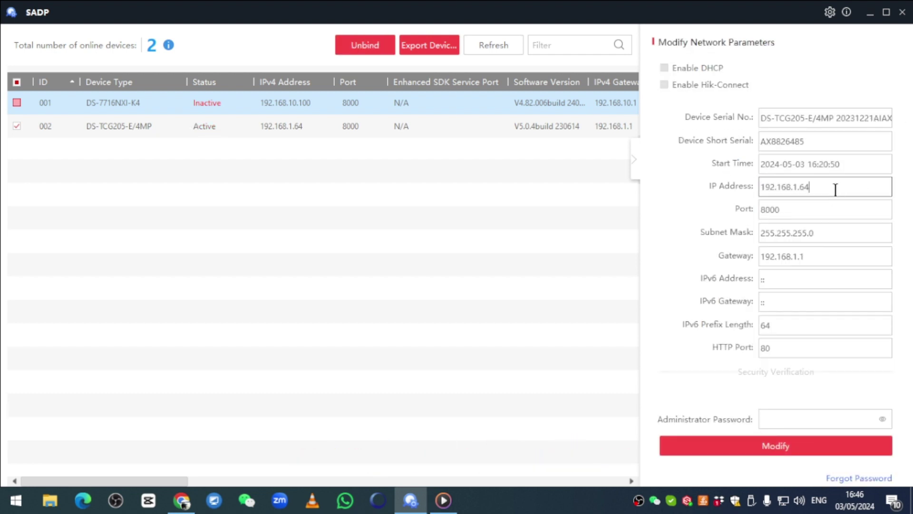
key(BackSpace)
click(827, 262)
key(BackSpace)
text(0)
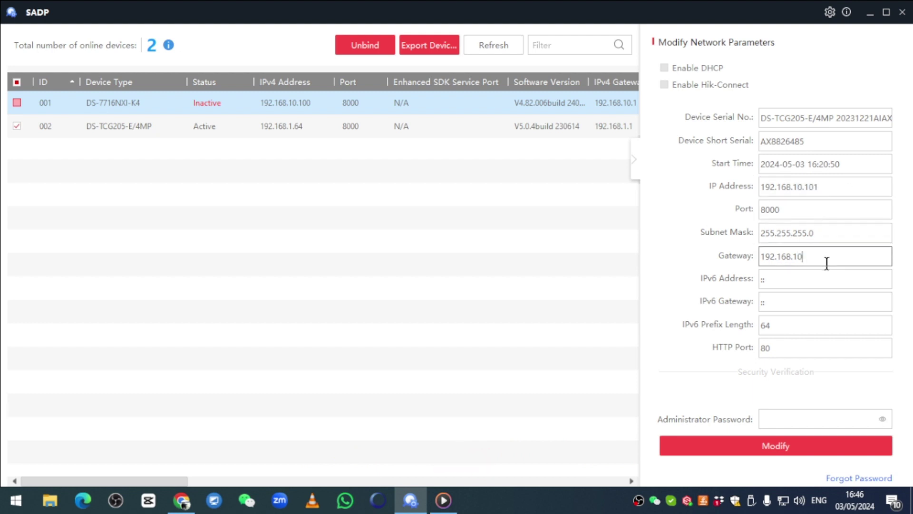
text(.1)
click(801, 417)
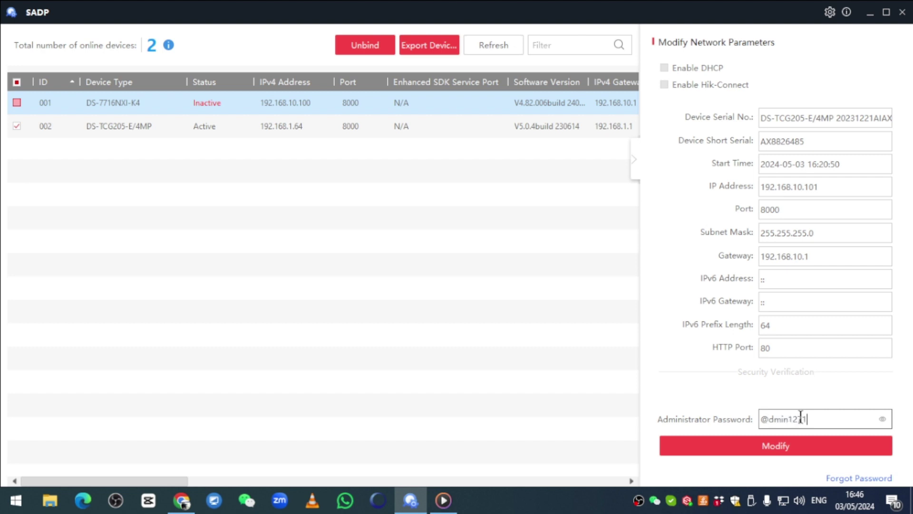
click(787, 447)
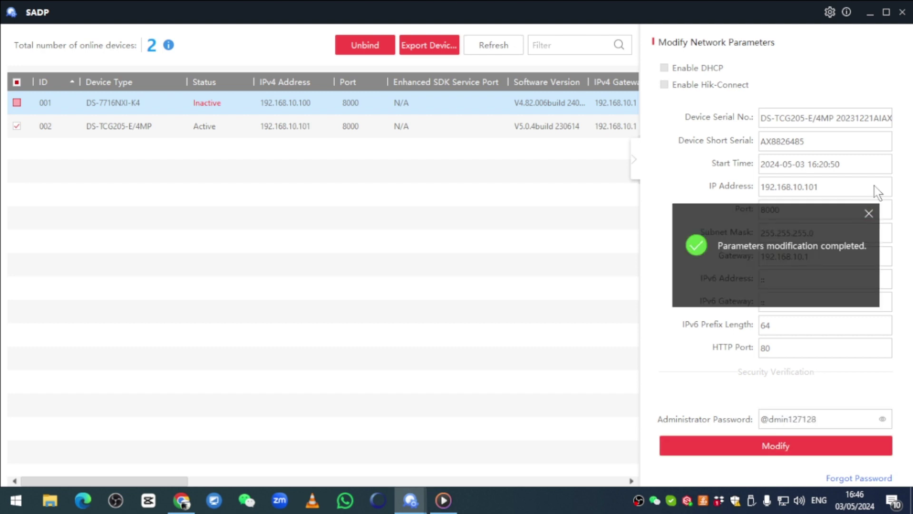
click(869, 214)
click(303, 134)
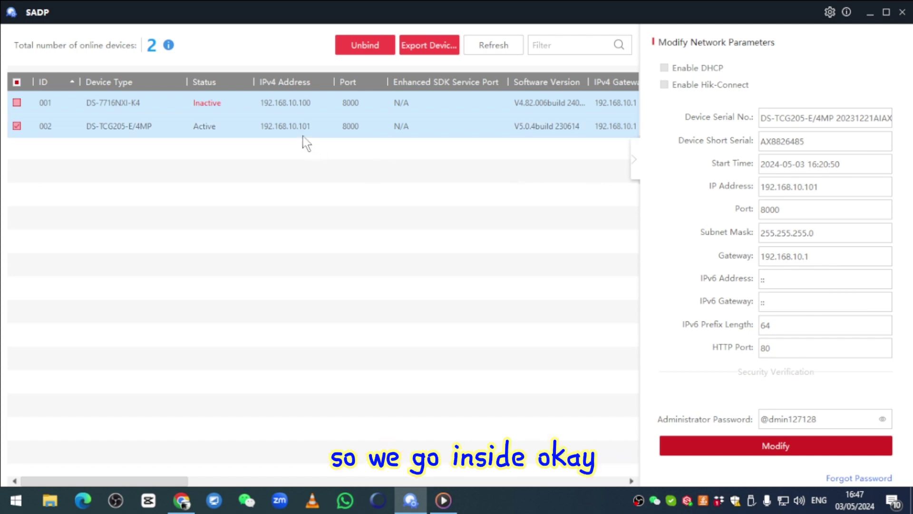
Open the camera's web page from SADP and reload it in Internet Explorer mode.
double_click(300, 129)
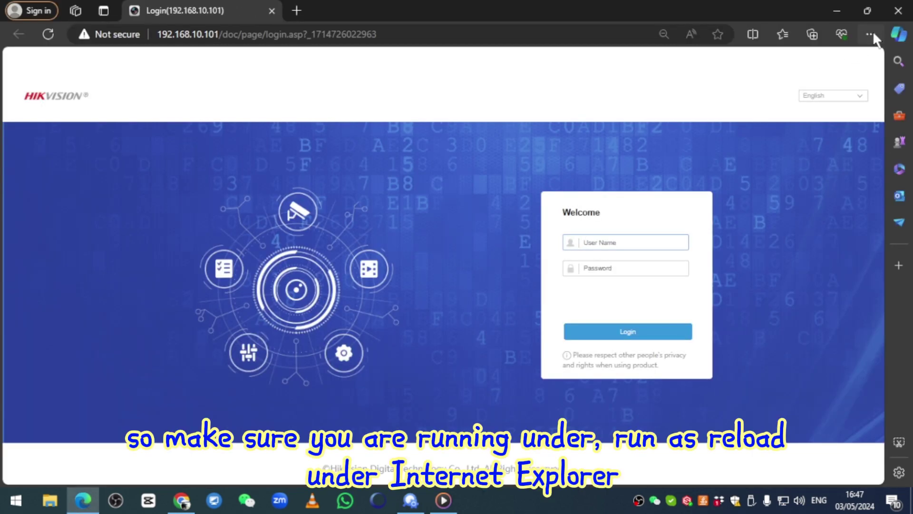
click(871, 33)
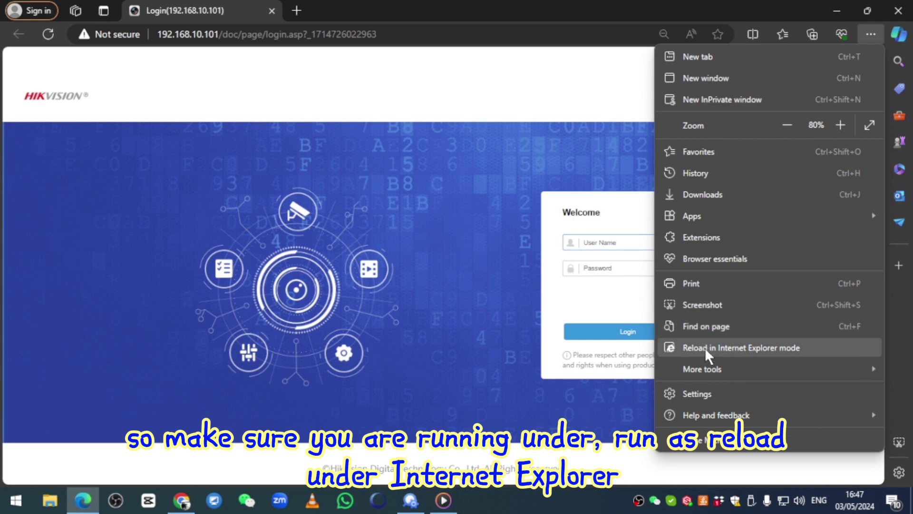
click(705, 348)
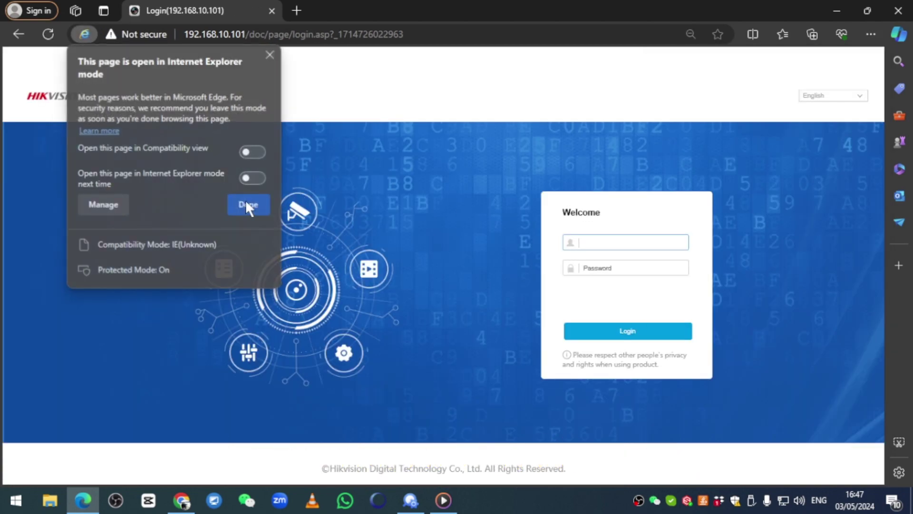
click(247, 202)
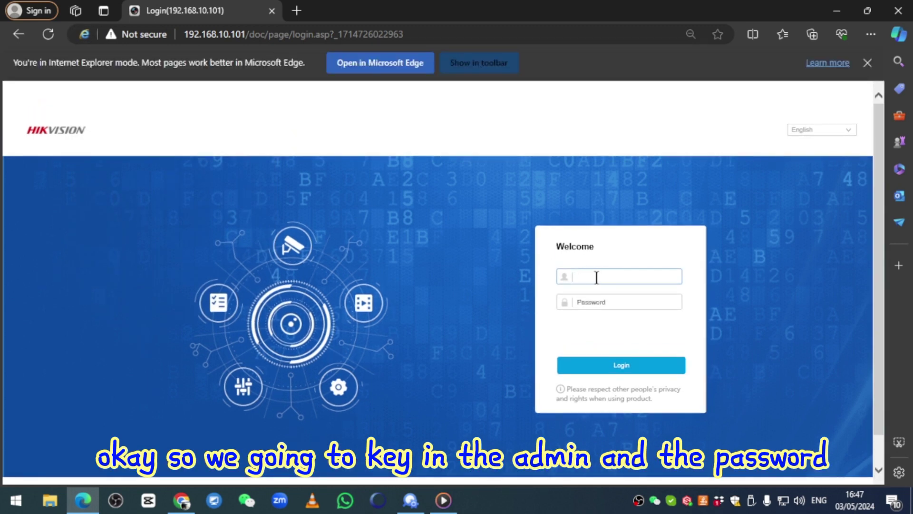
Log in to the camera web interface as admin with its password.
click(596, 277)
text(admin)
key(Tab)
text(••)
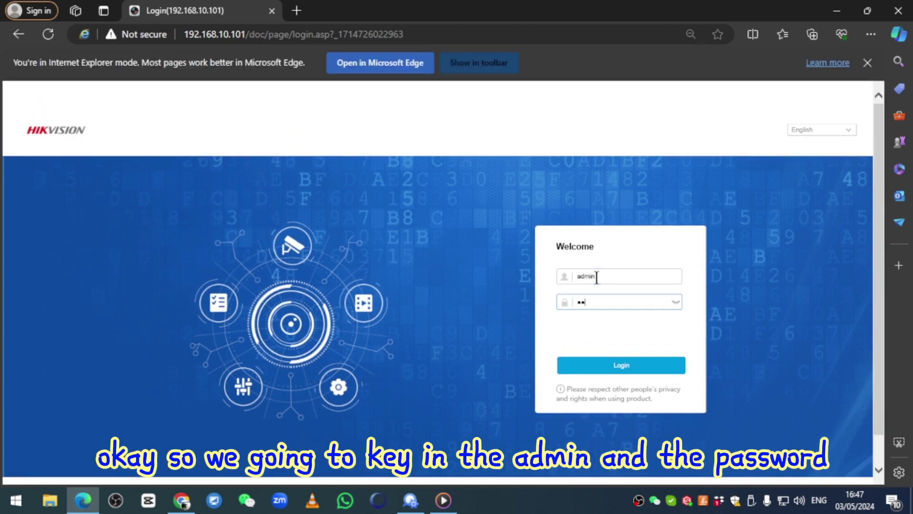
text(••••)
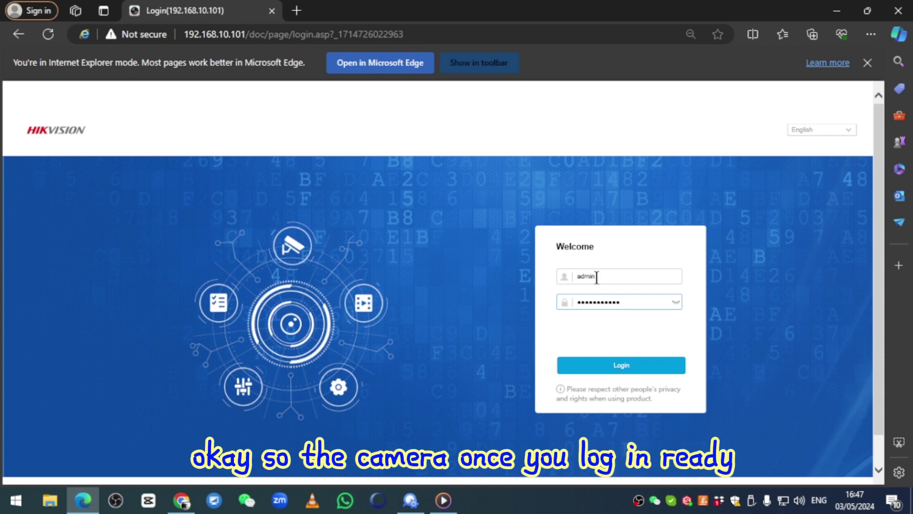
click(622, 366)
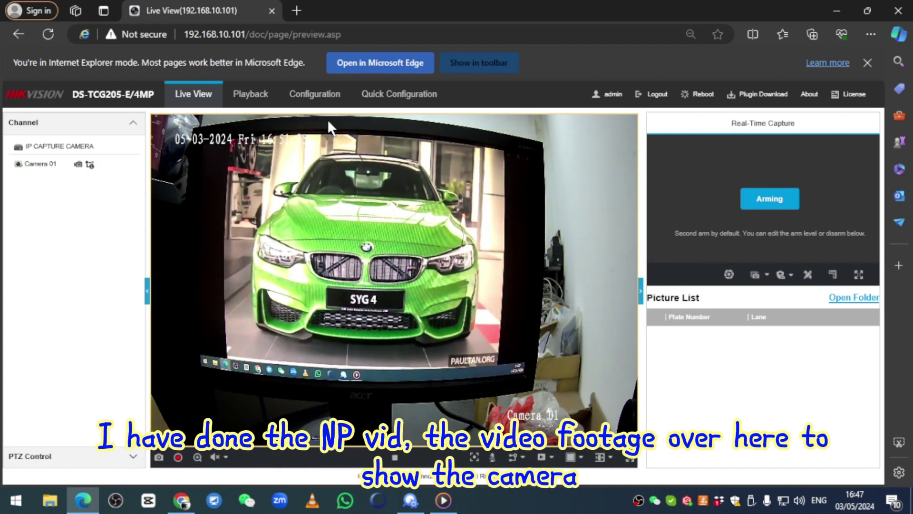
In Quick Configuration, keep Video Detection as trigger type and By Camera as control mode.
click(385, 101)
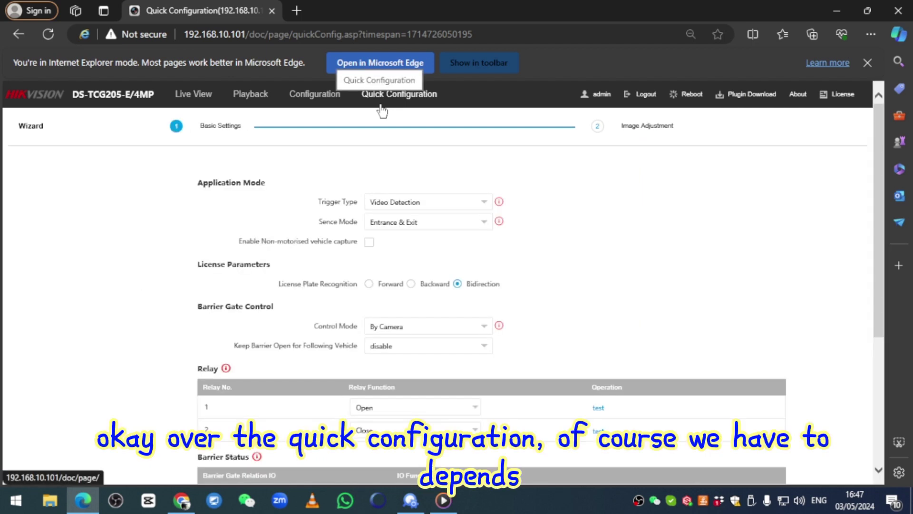
click(474, 213)
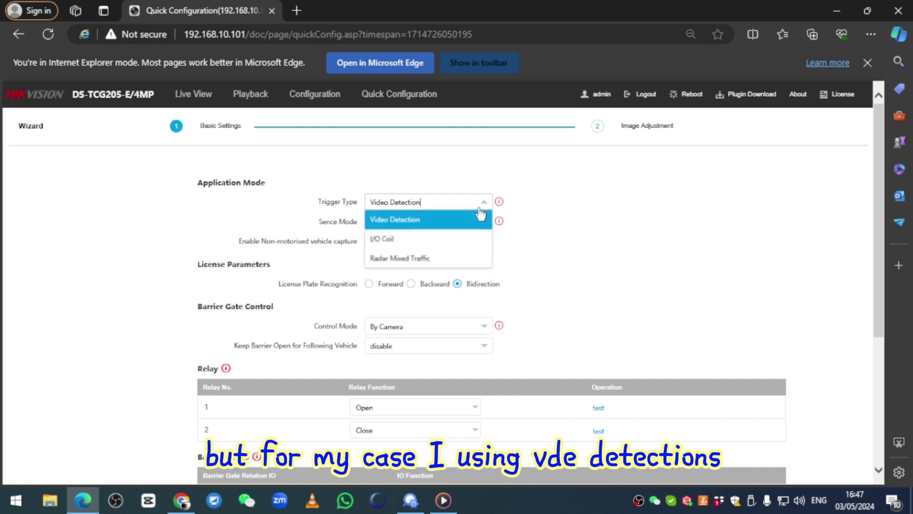
click(475, 213)
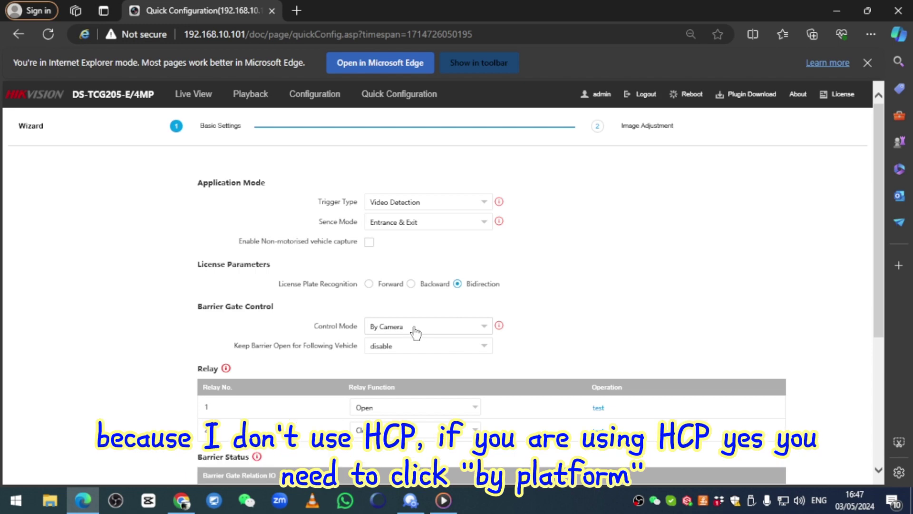
click(415, 332)
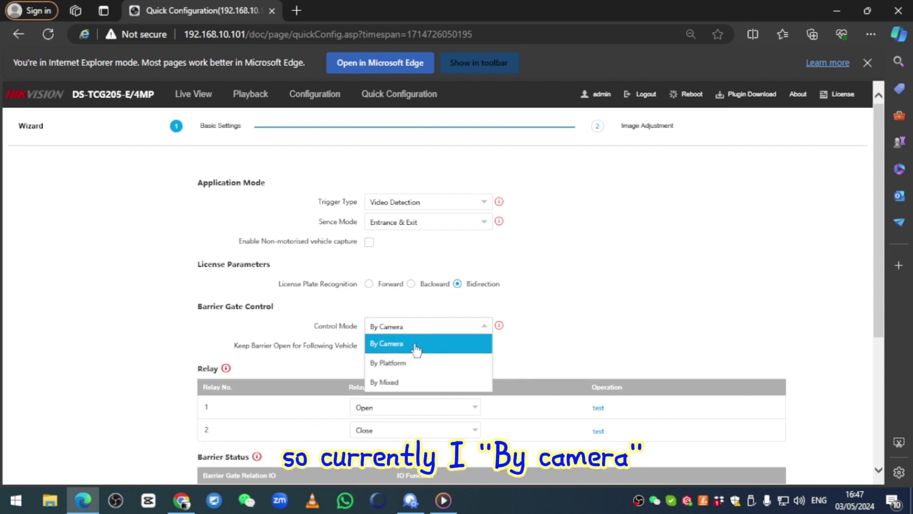
click(413, 349)
Set Vehicle of Allowlist to Open Gate and advance the wizard to image adjustment.
scroll(605, 350, down, 3)
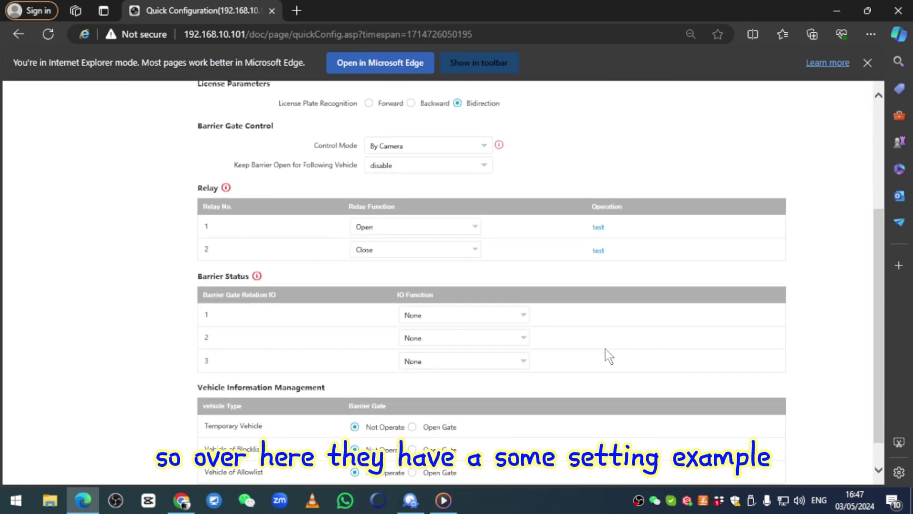
scroll(609, 356, up, 4)
scroll(609, 356, down, 4)
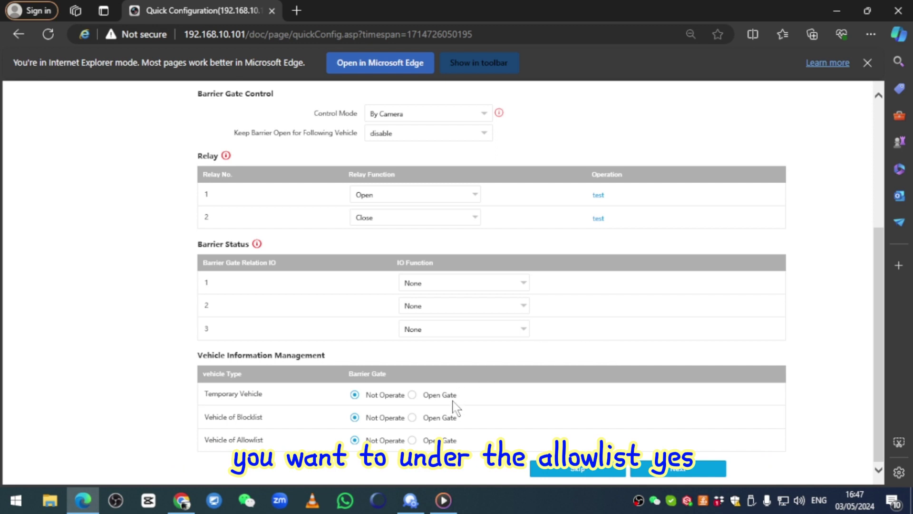
click(412, 440)
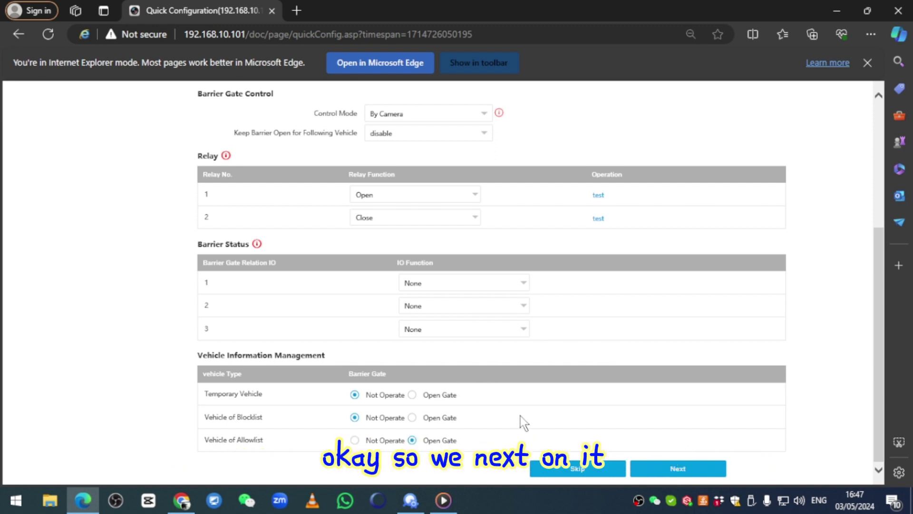
click(699, 476)
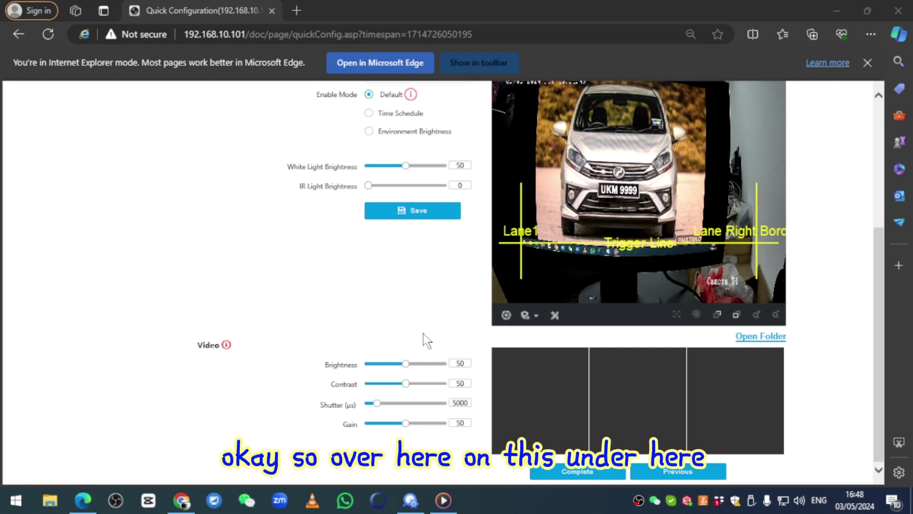
Reposition Lane1 and the Lane Right Borderline so both span the image top to bottom.
scroll(423, 333, up, 3)
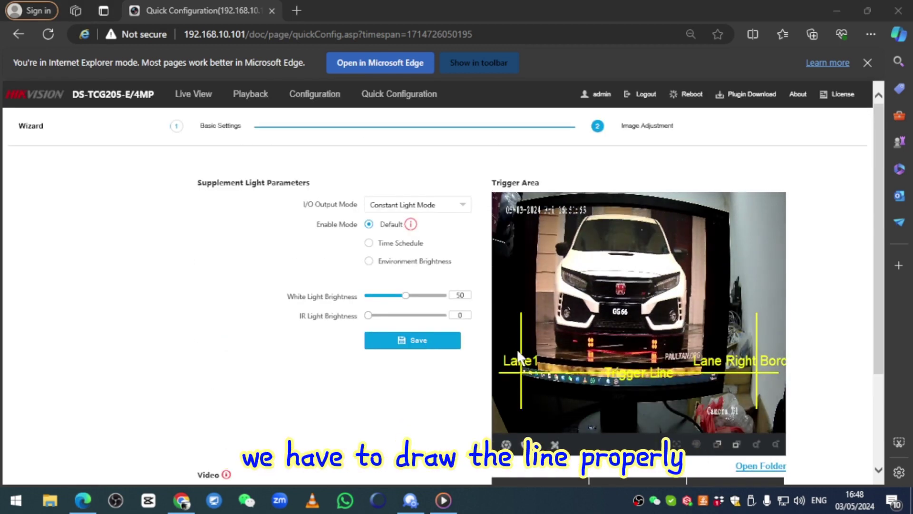
drag(519, 346, 521, 329)
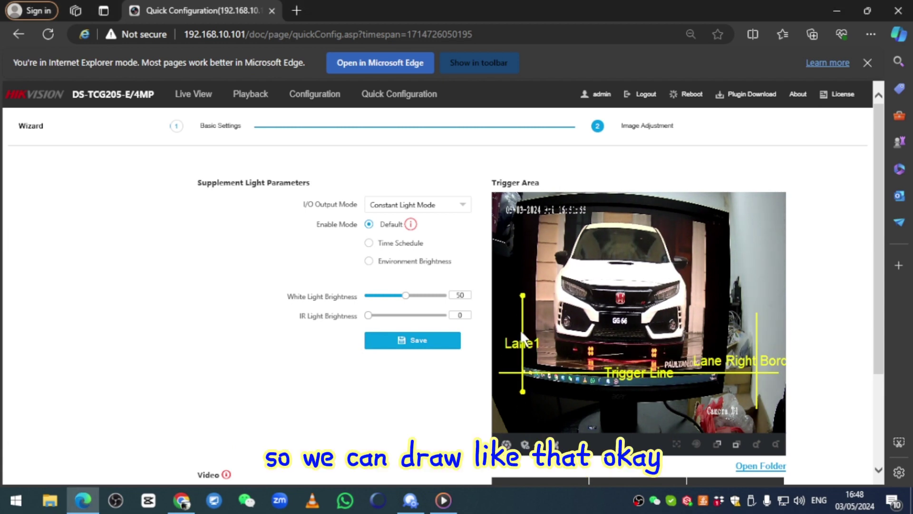
drag(522, 295, 523, 194)
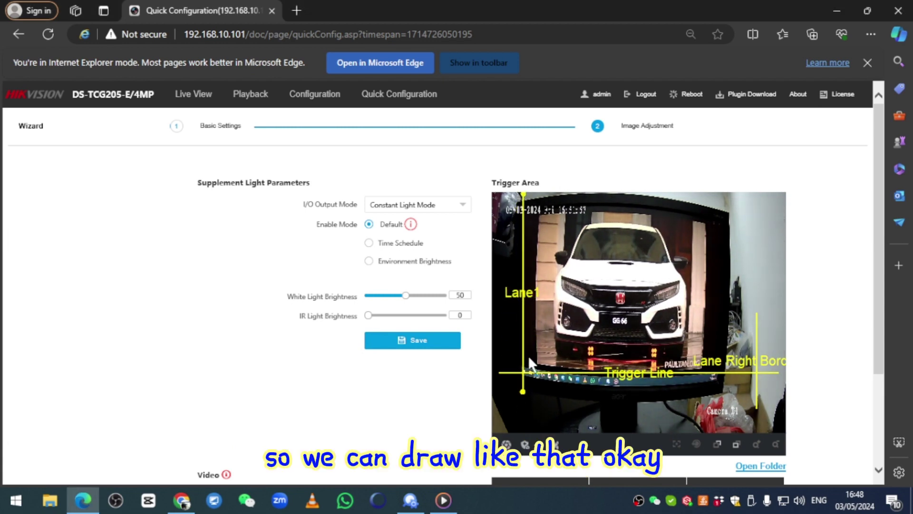
drag(523, 392, 523, 422)
drag(756, 326, 728, 203)
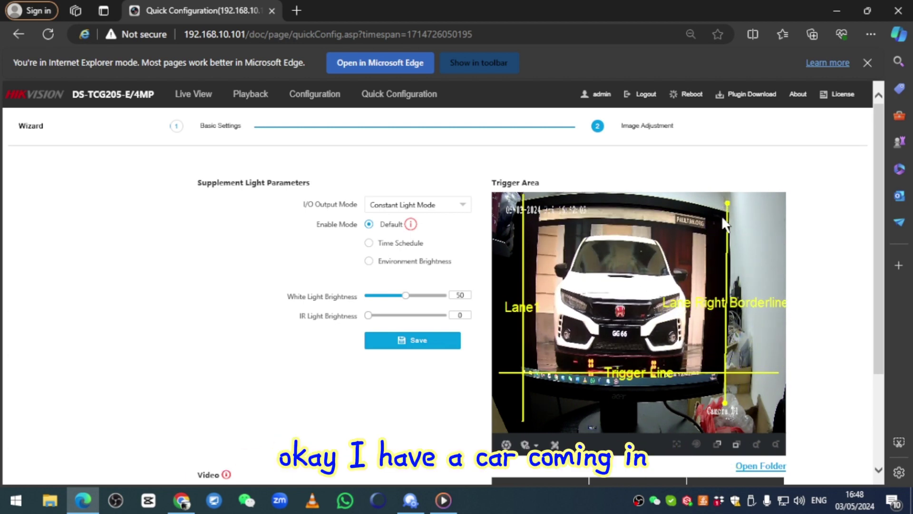
drag(724, 404, 724, 429)
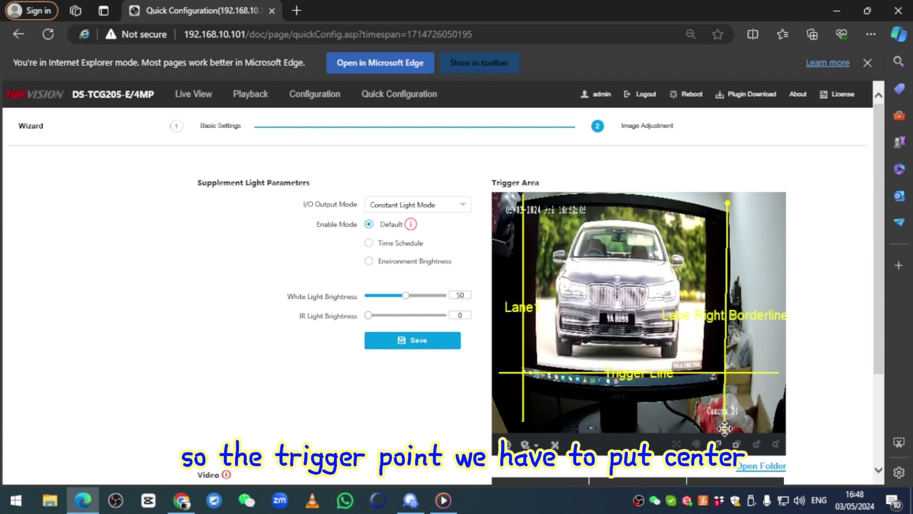
Raise and shorten the Trigger Line, complete the wizard, and return to Live View.
drag(678, 379, 675, 305)
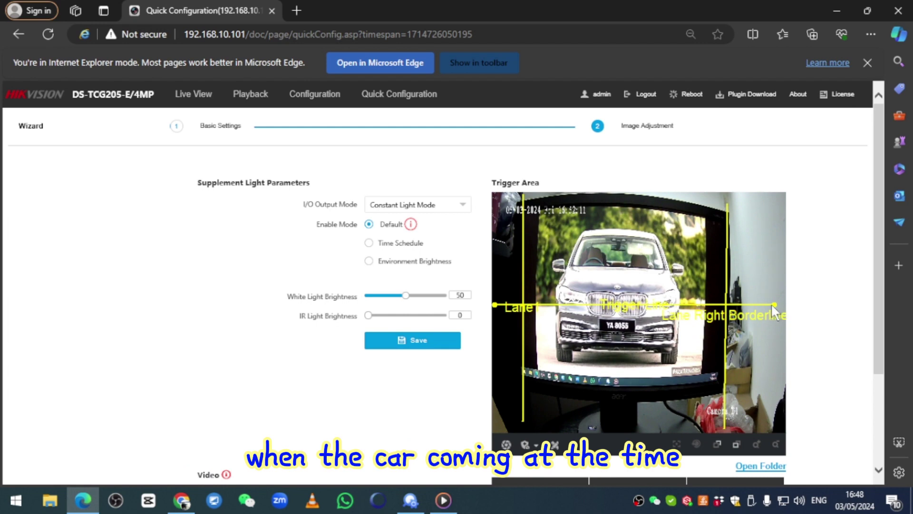
drag(765, 303, 758, 303)
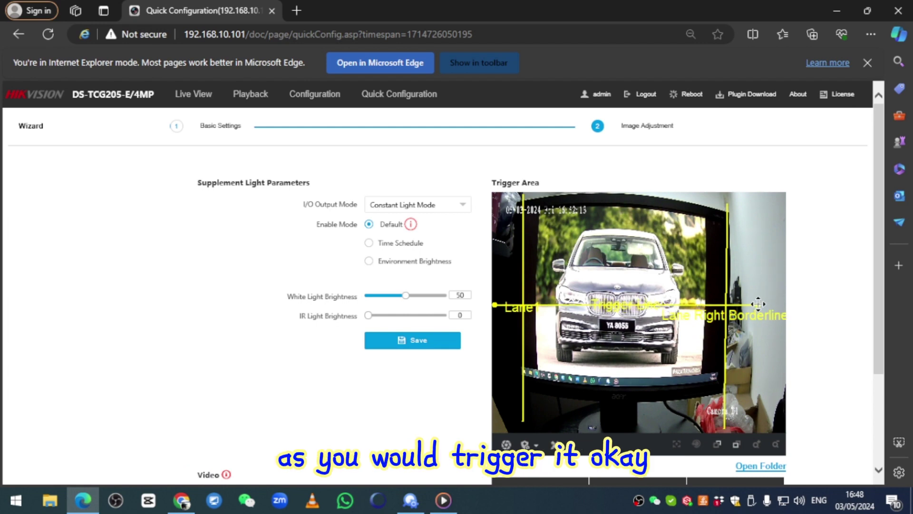
scroll(321, 354, down, 3)
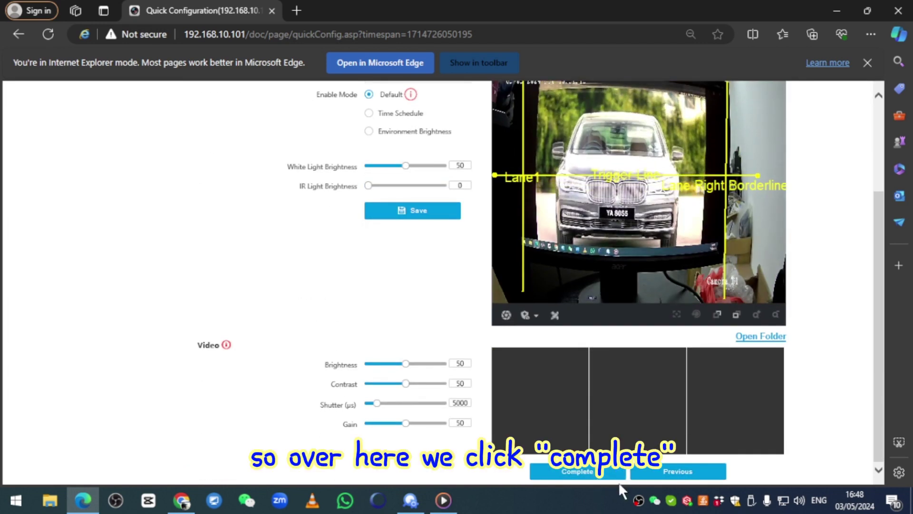
click(595, 474)
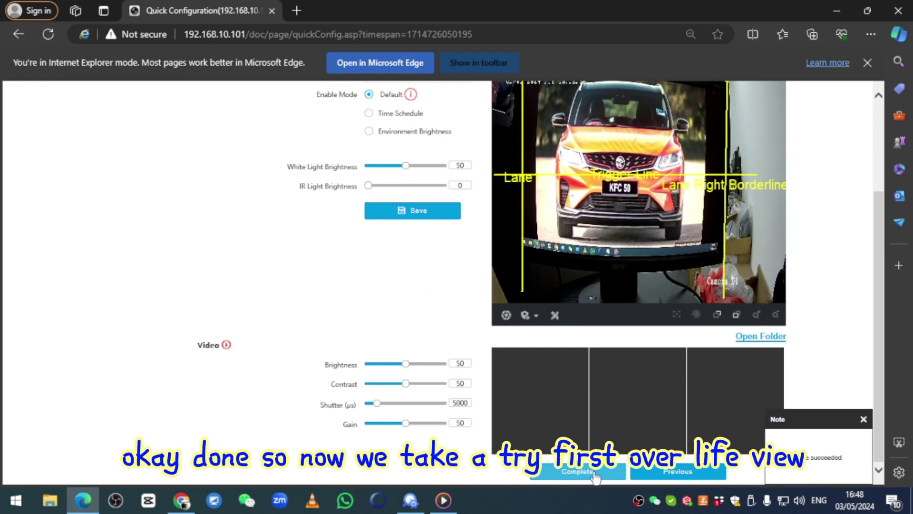
scroll(373, 364, up, 3)
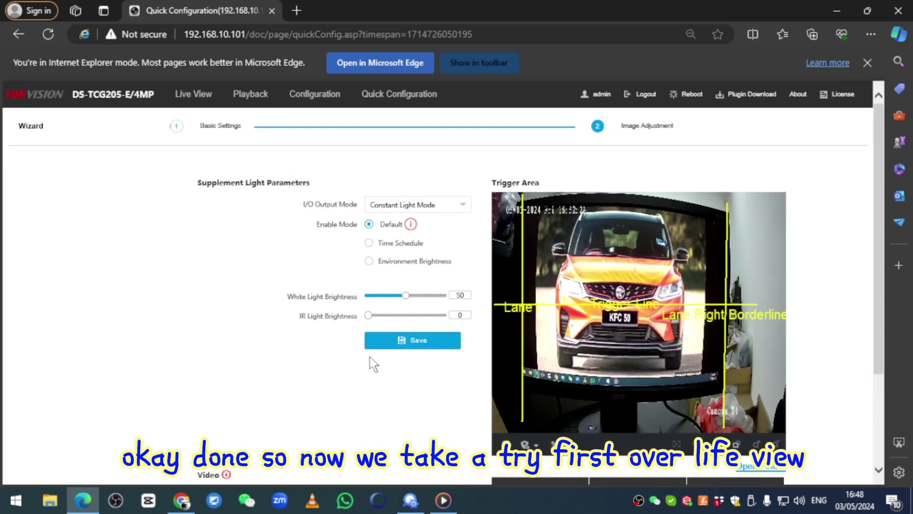
click(190, 97)
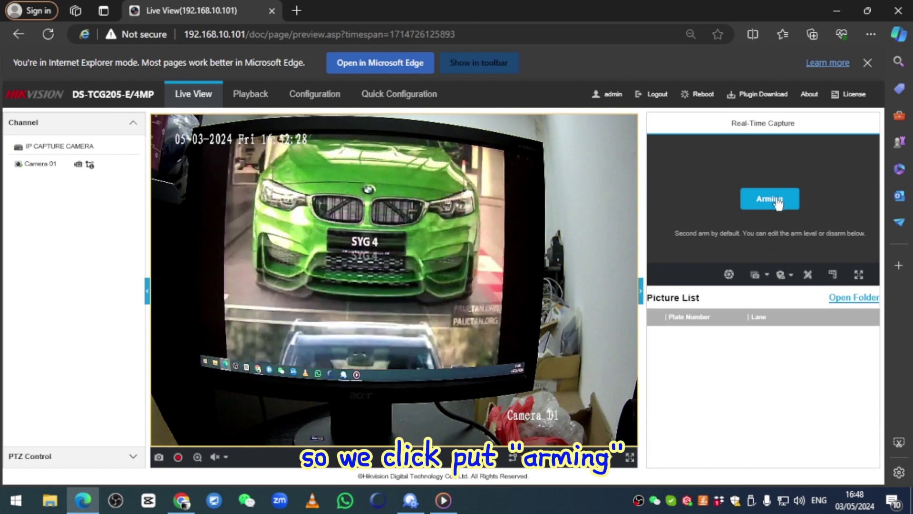
Arm Real-Time Capture, wait for plate FE6300 to appear, then go to Configuration.
click(778, 204)
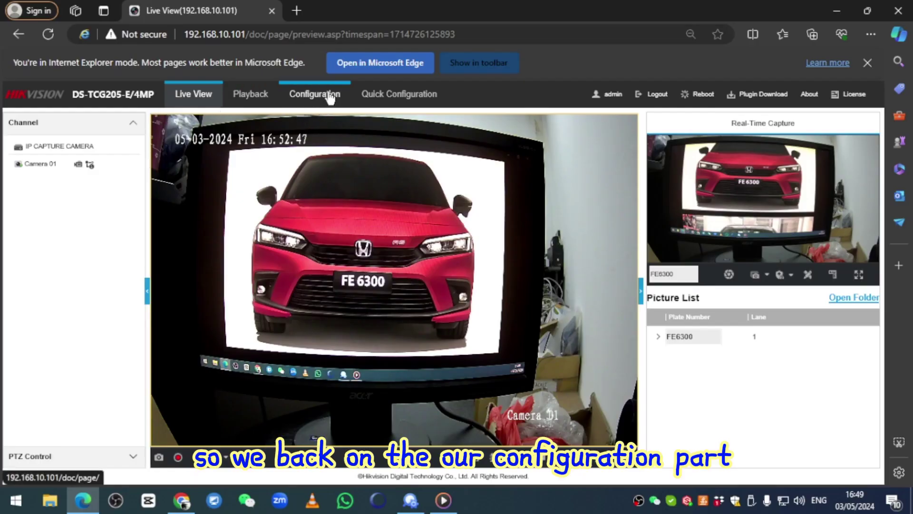
click(310, 94)
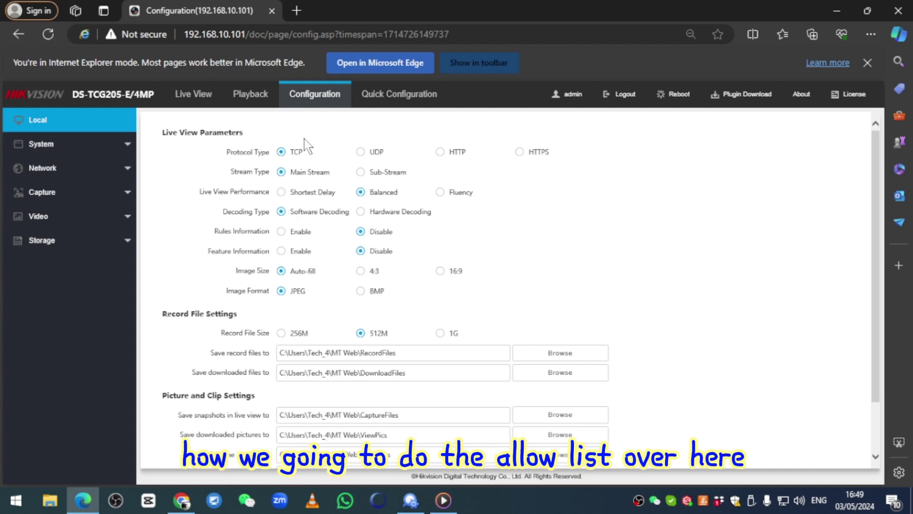
Go to Capture > Entrance and Exit, review Barrier Gate settings, and open the Allowlist and Blocklist tab.
click(64, 192)
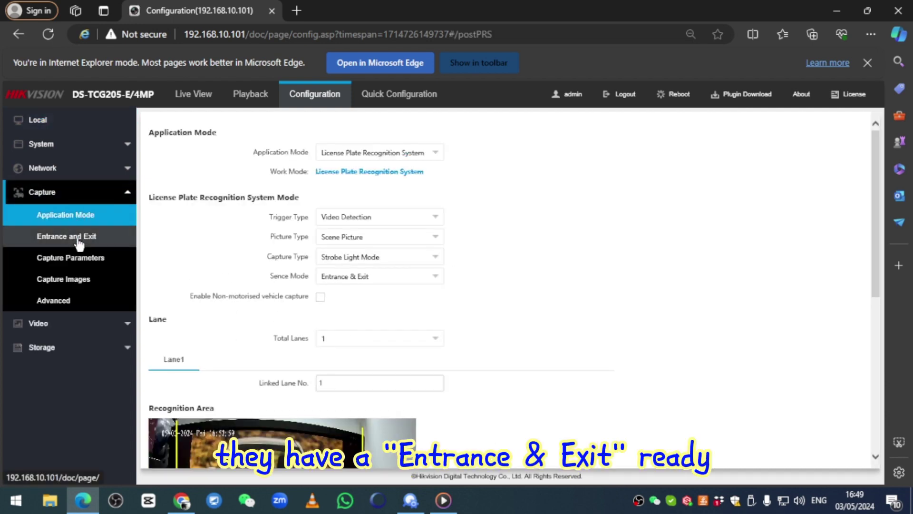
click(79, 242)
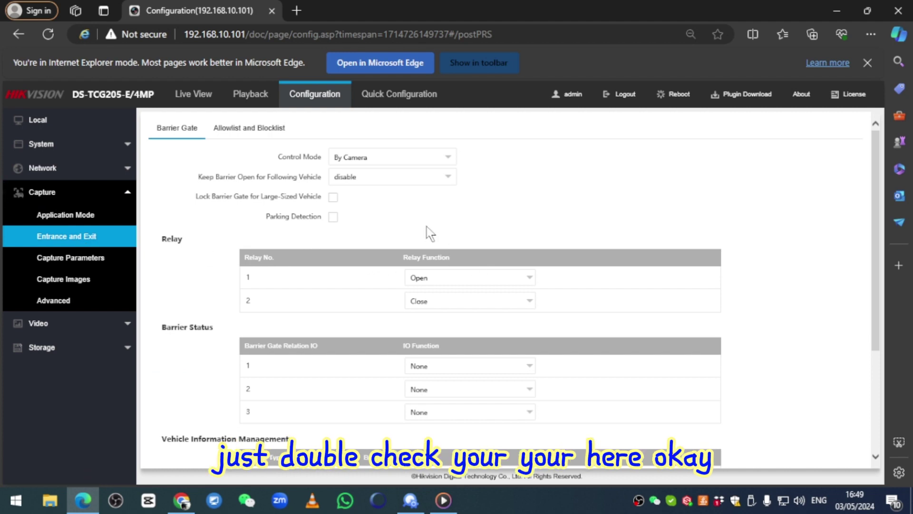
scroll(429, 233, down, 3)
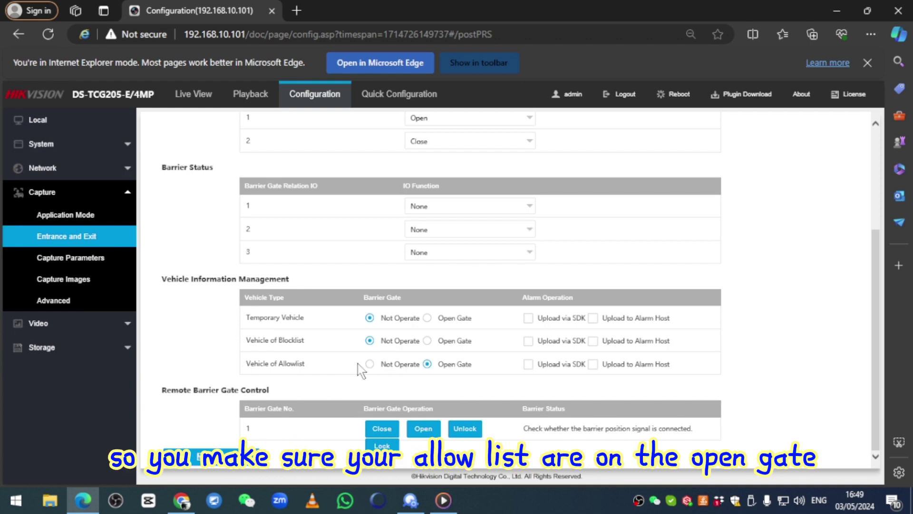
scroll(446, 370, up, 3)
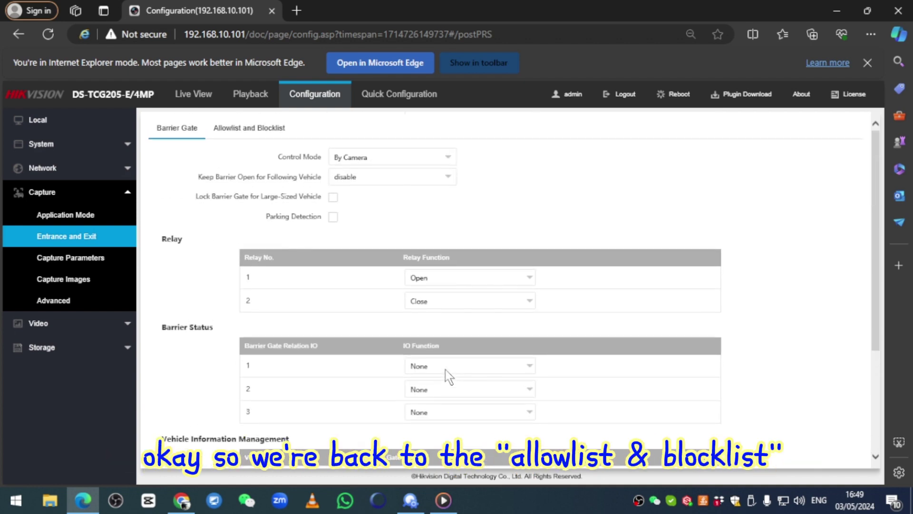
click(254, 129)
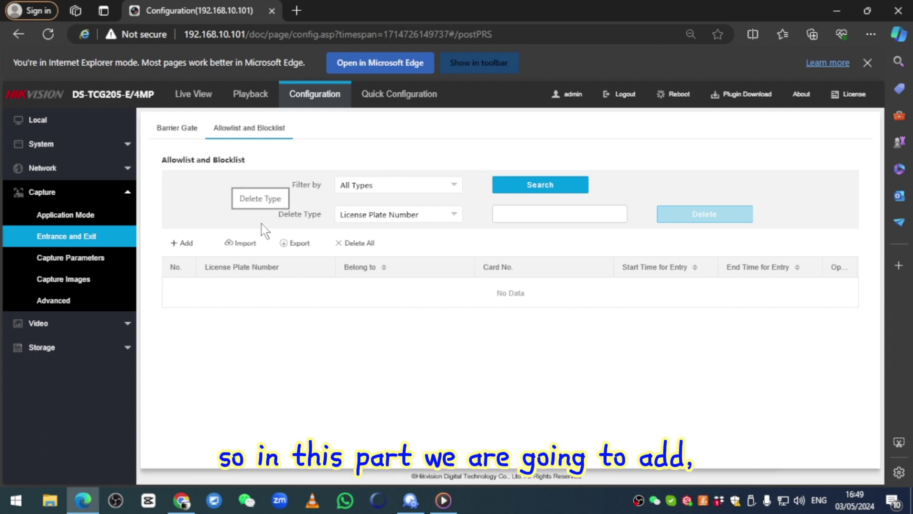
Download AllowlistBlockListTemplate_EN.xls from the Import dialog and open its Downloads folder.
click(239, 245)
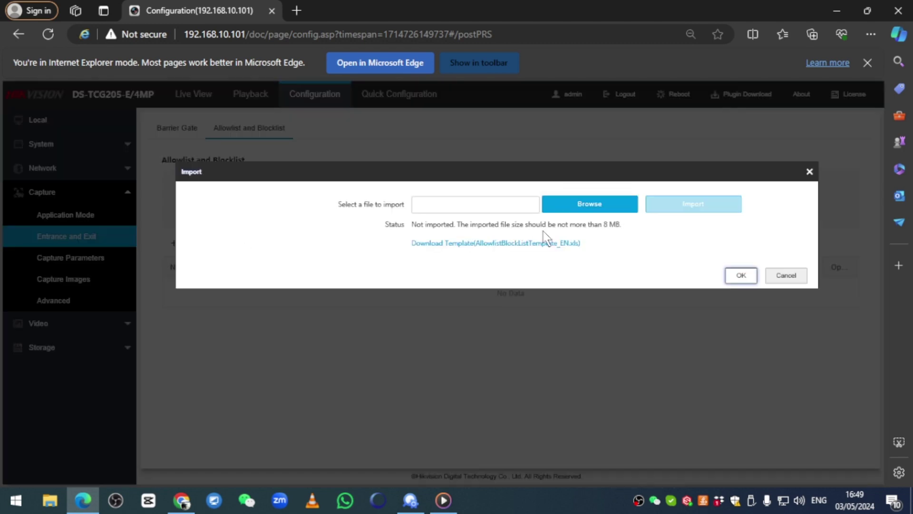
click(524, 244)
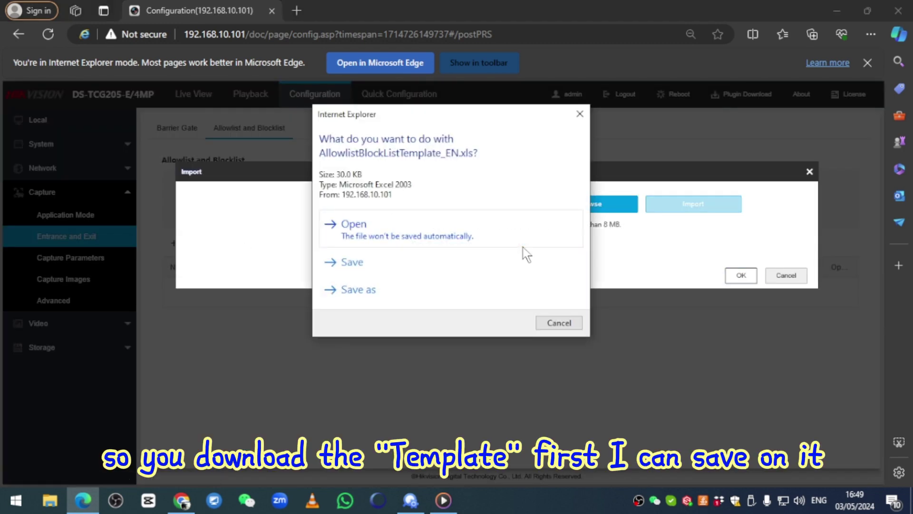
click(364, 265)
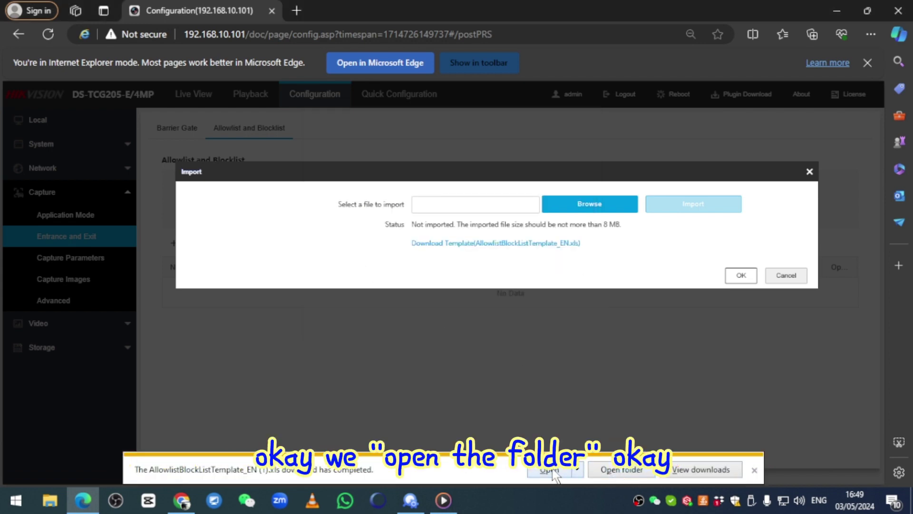
click(605, 466)
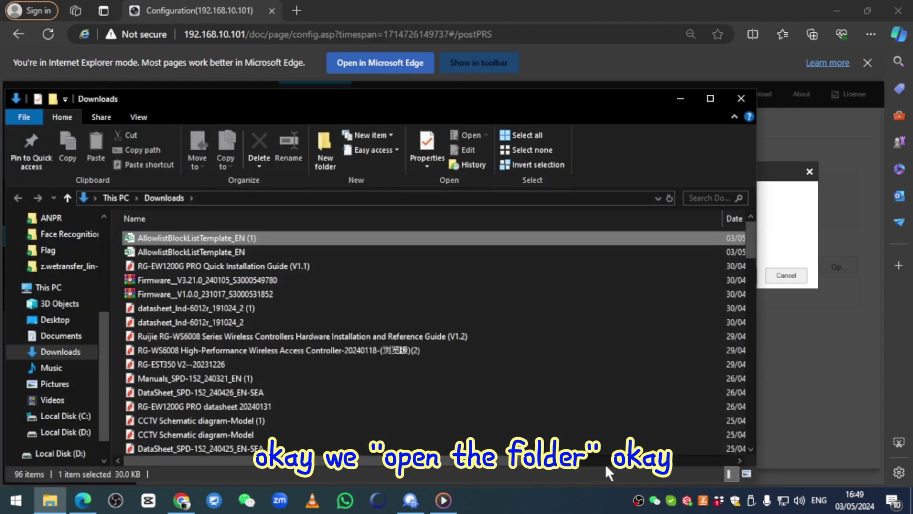
Open the template in Excel maximized, inspect sample cells A2–B3, and enable editing.
double_click(227, 236)
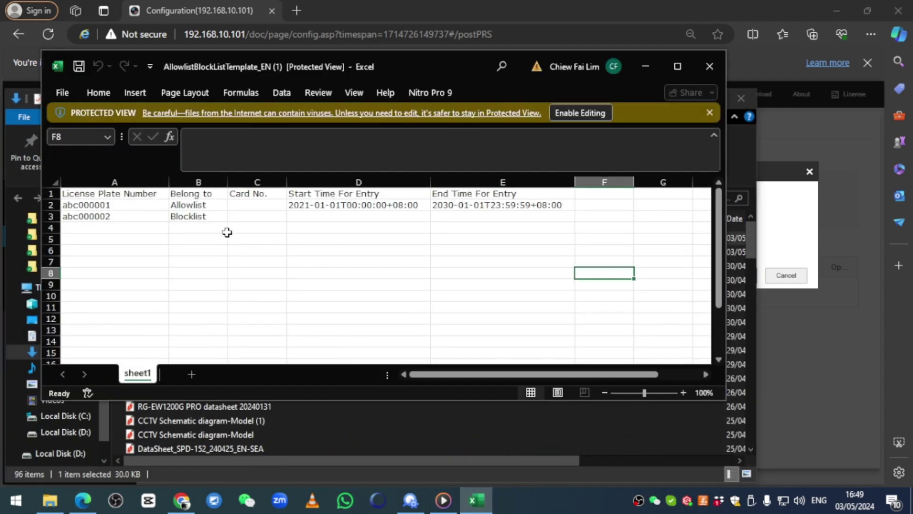
click(677, 66)
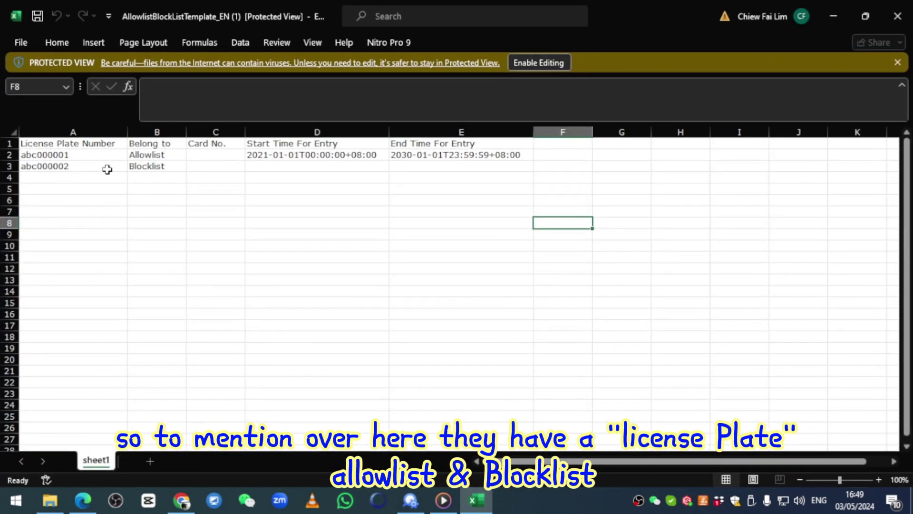
click(69, 156)
click(161, 155)
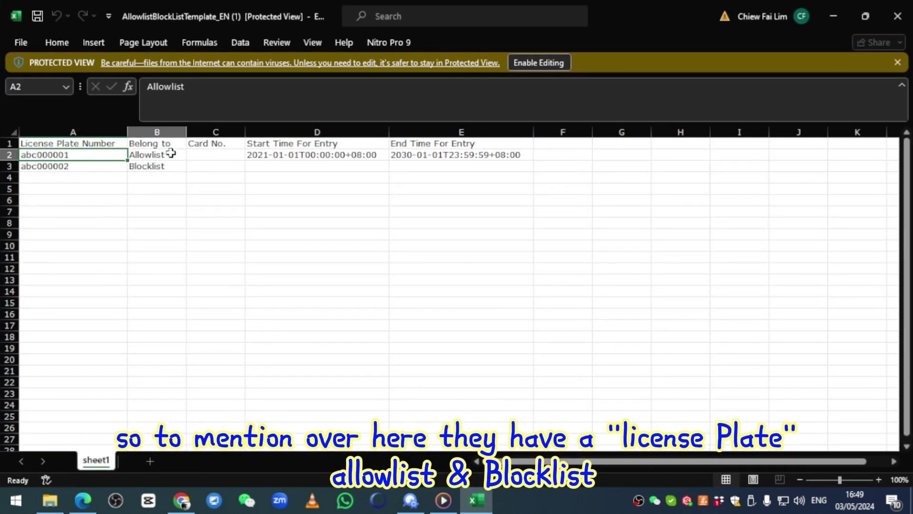
click(161, 166)
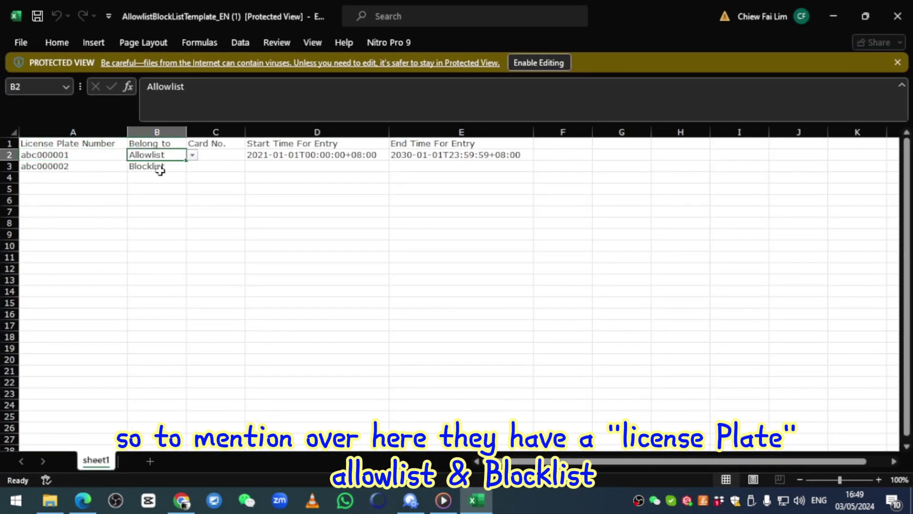
click(90, 158)
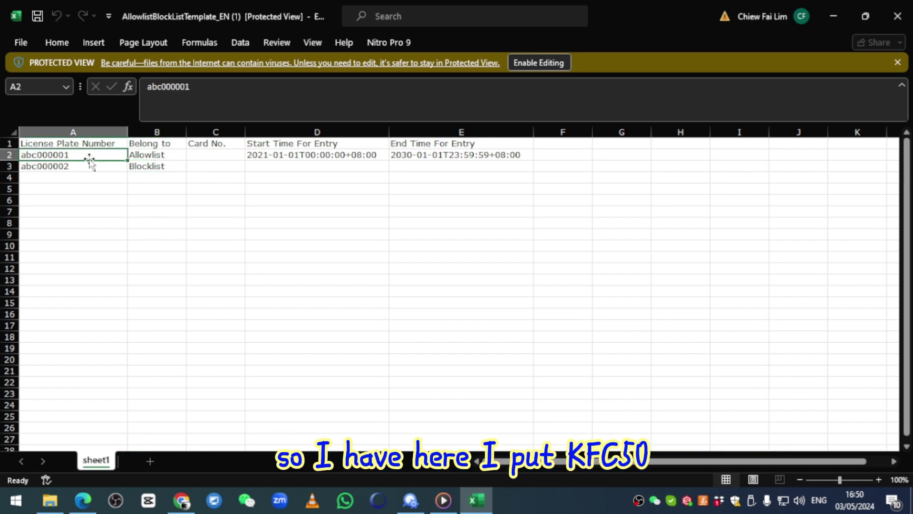
click(544, 63)
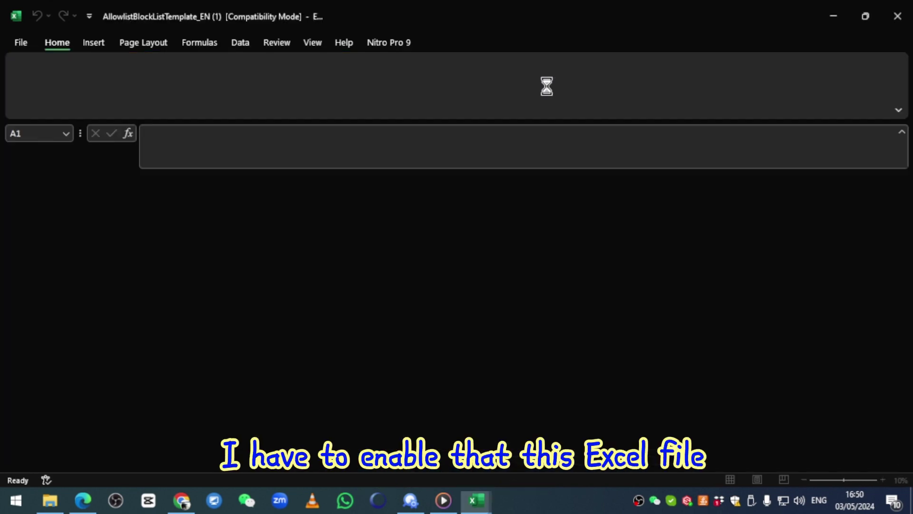
Enter plate KFC50 in A2 and UKM9999 in A3, setting B3 to Allowlist.
click(76, 200)
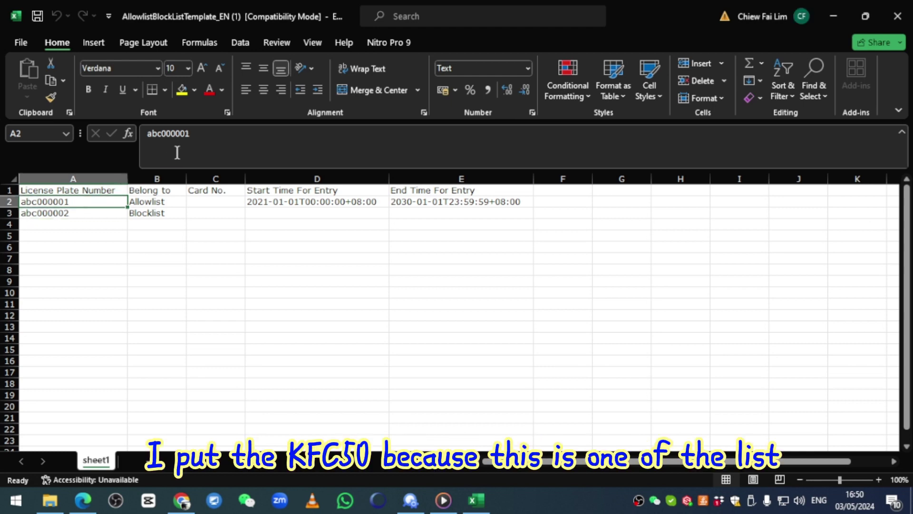
double_click(177, 152)
text(KFC)
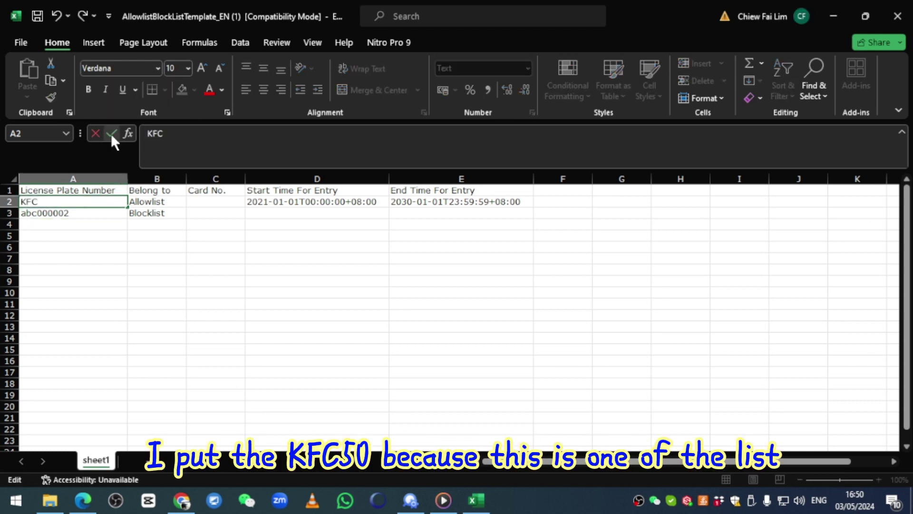
text(50)
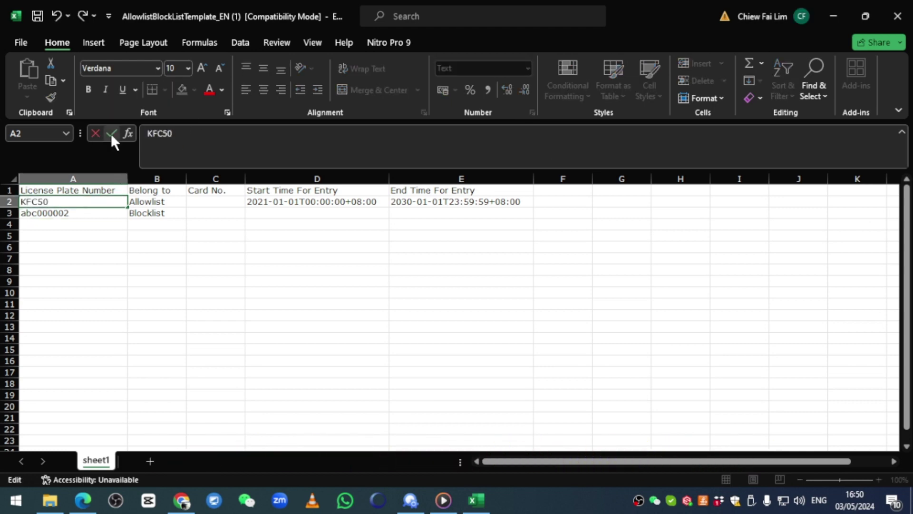
click(72, 213)
text(UKM)
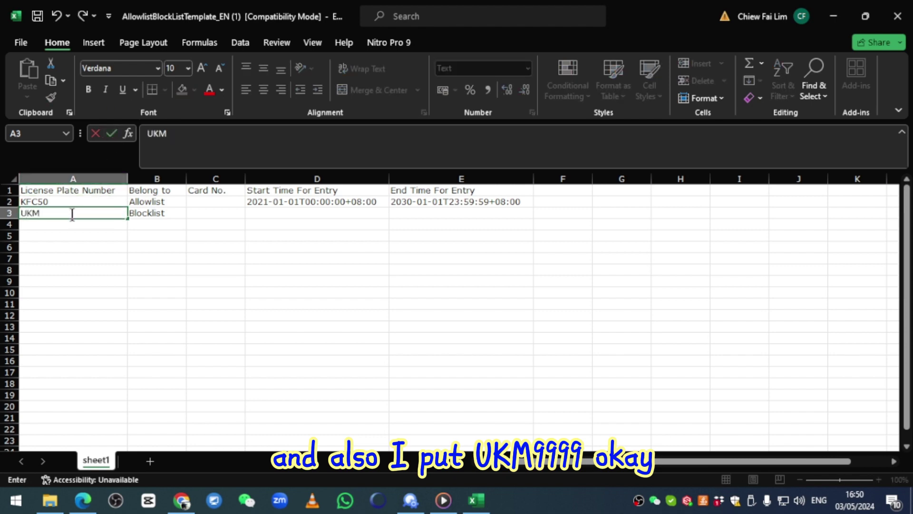
text(9999)
click(153, 212)
click(192, 214)
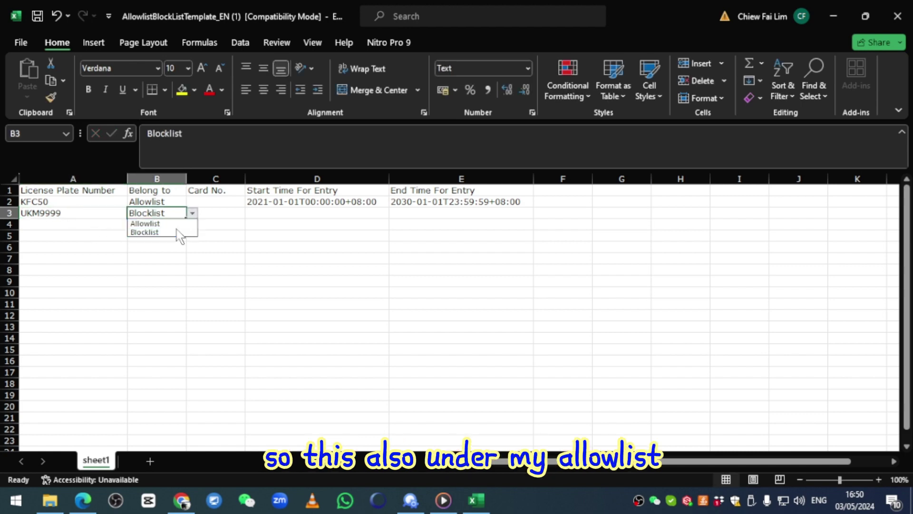
click(161, 224)
Copy the start and end times from D2 and E2 into D3 and E3, then save.
click(287, 203)
drag(288, 140, 82, 141)
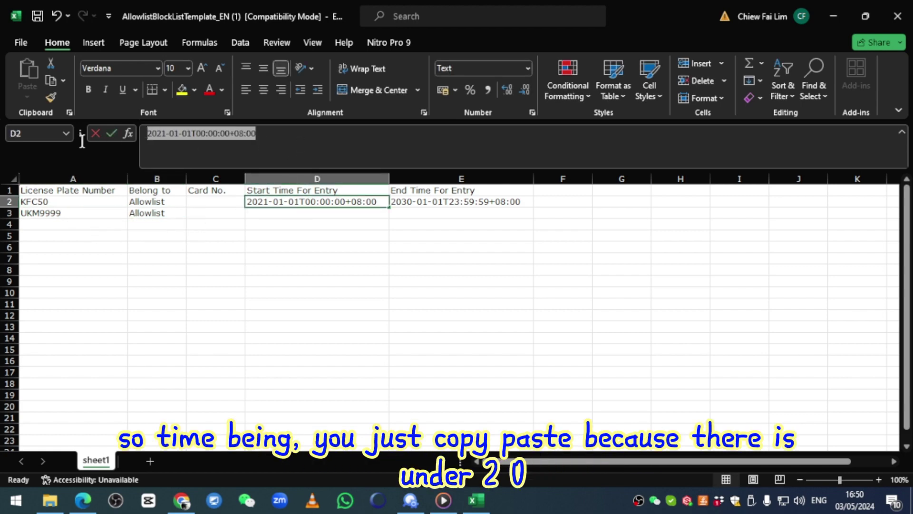
key(ctrl+c)
click(310, 214)
key(ctrl+v)
click(419, 201)
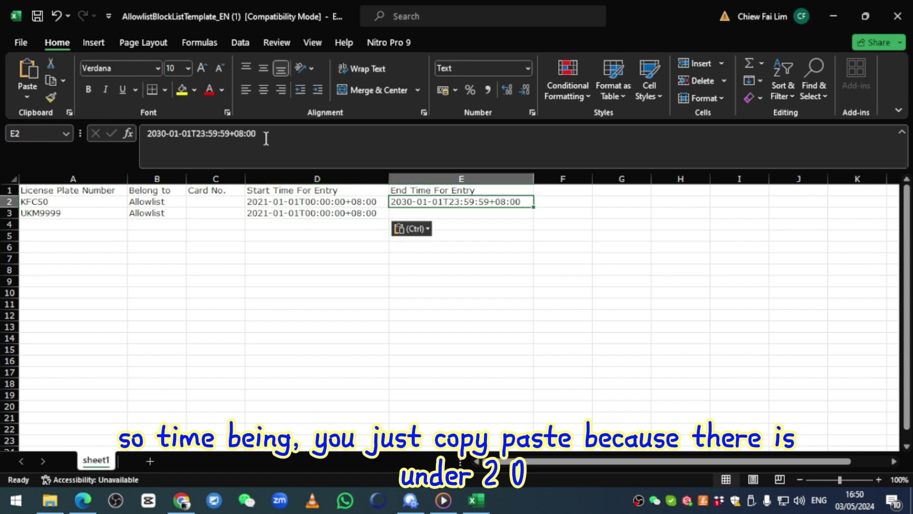
drag(266, 138, 62, 134)
key(ctrl+c)
click(435, 214)
key(ctrl+v)
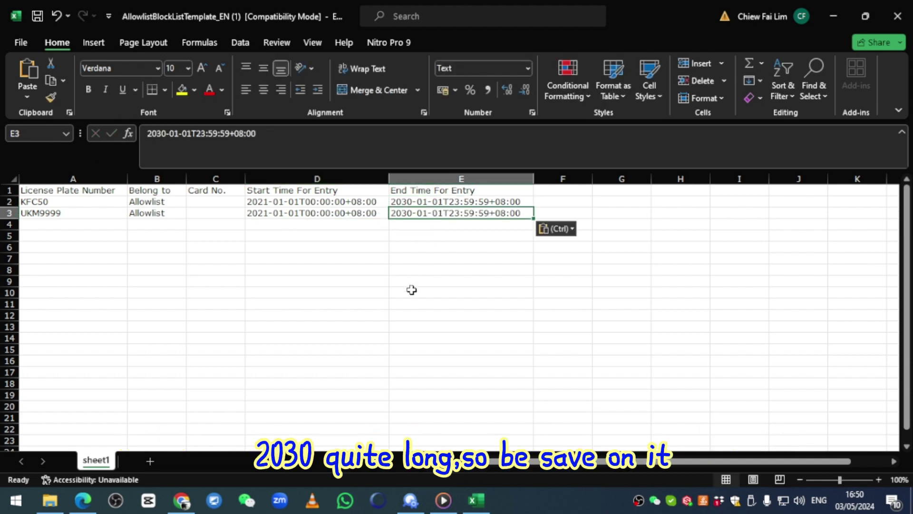
click(412, 291)
click(34, 18)
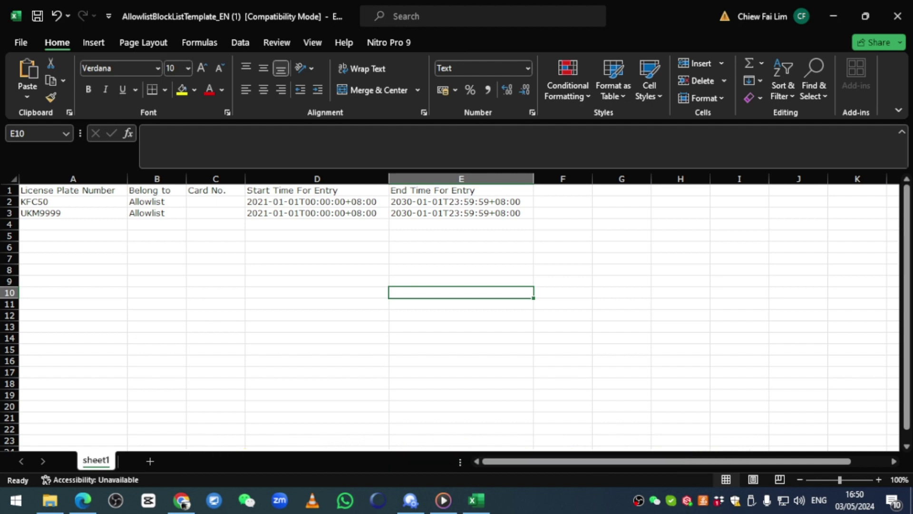
Close the edited Excel workbook and browse for the template file in the camera's Import dialog.
click(898, 17)
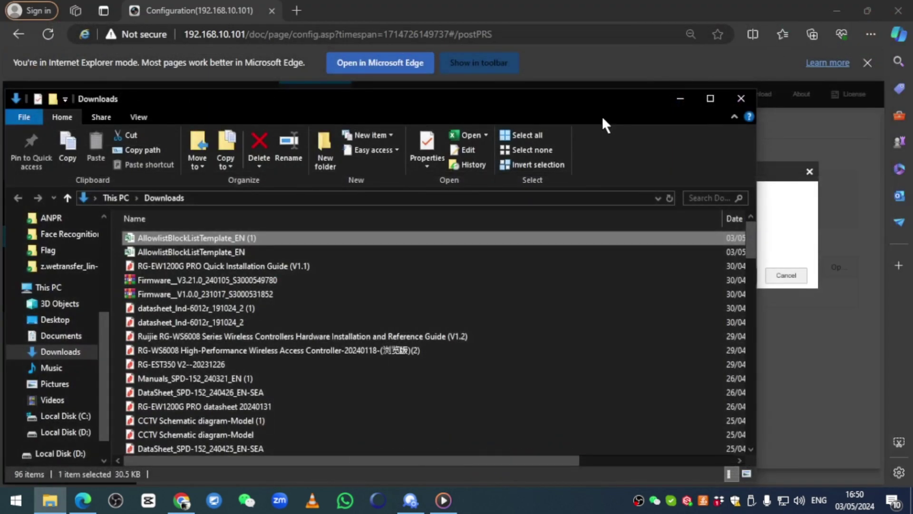
click(681, 99)
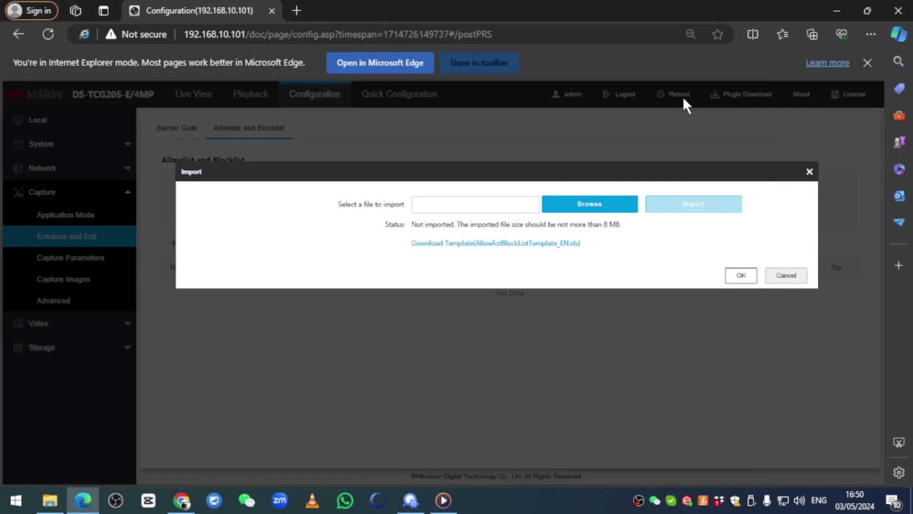
click(577, 206)
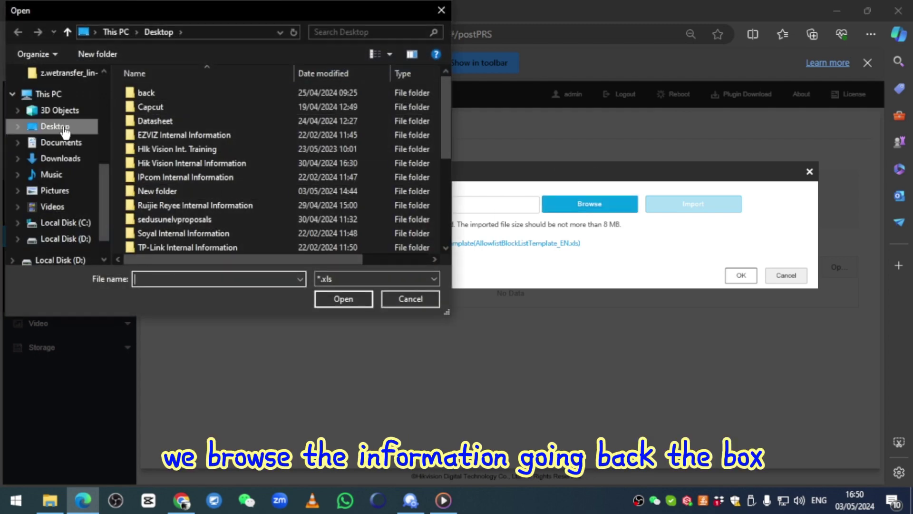
click(167, 125)
scroll(179, 127, down, 4)
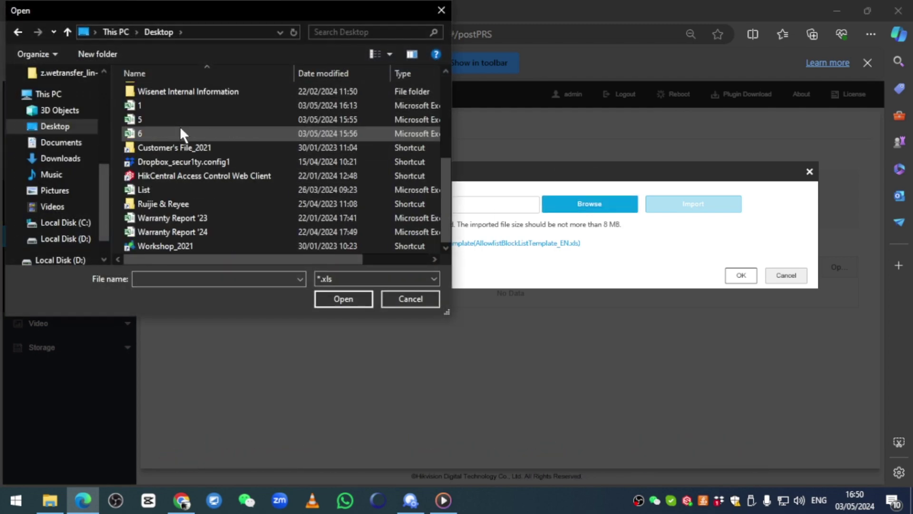
click(176, 144)
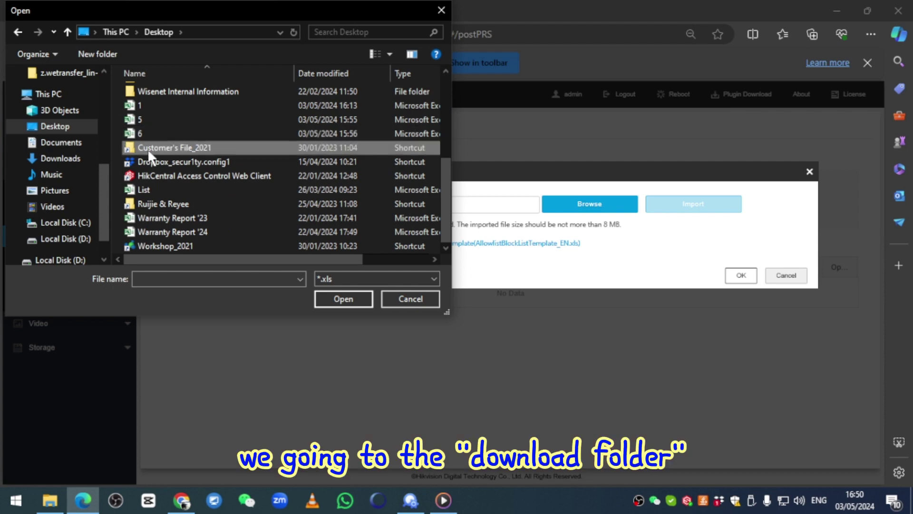
click(67, 158)
click(193, 107)
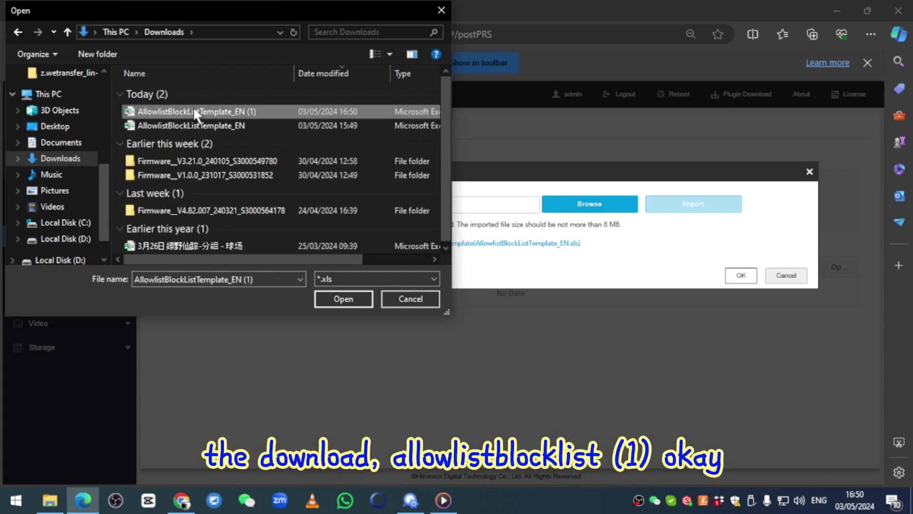
click(351, 299)
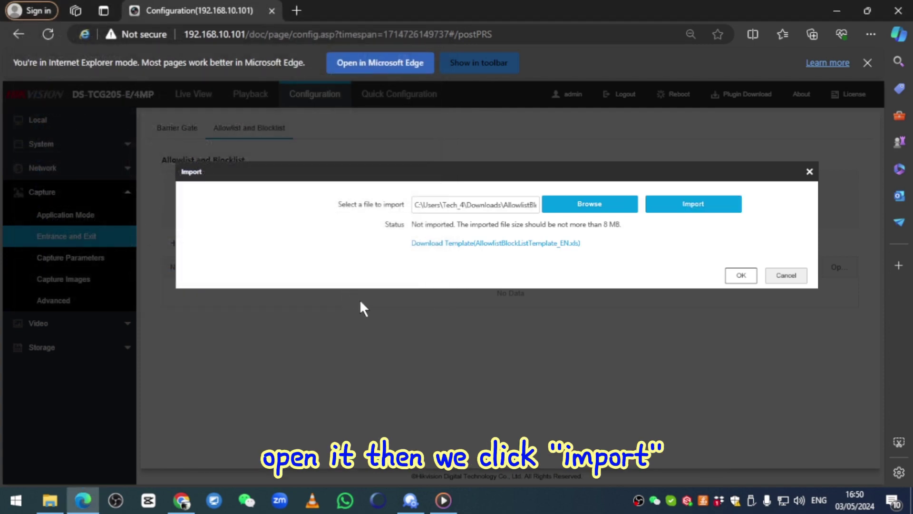
click(706, 209)
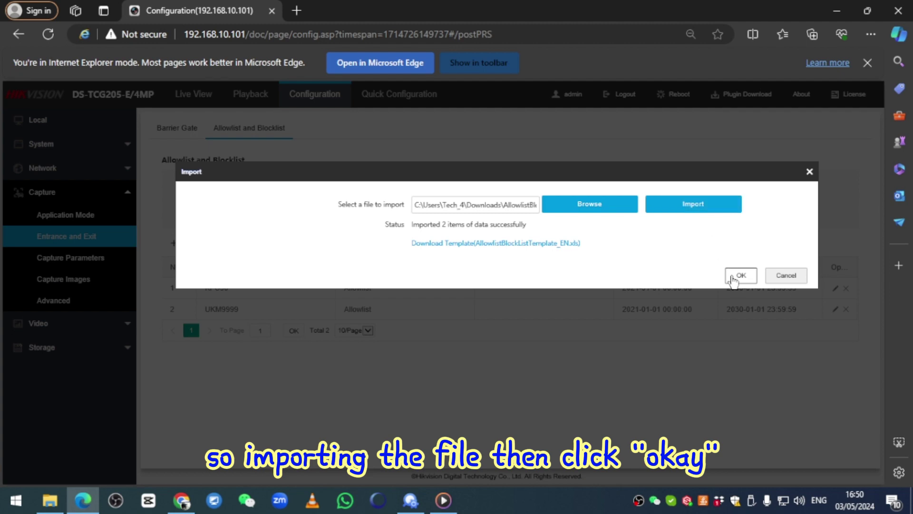
click(741, 276)
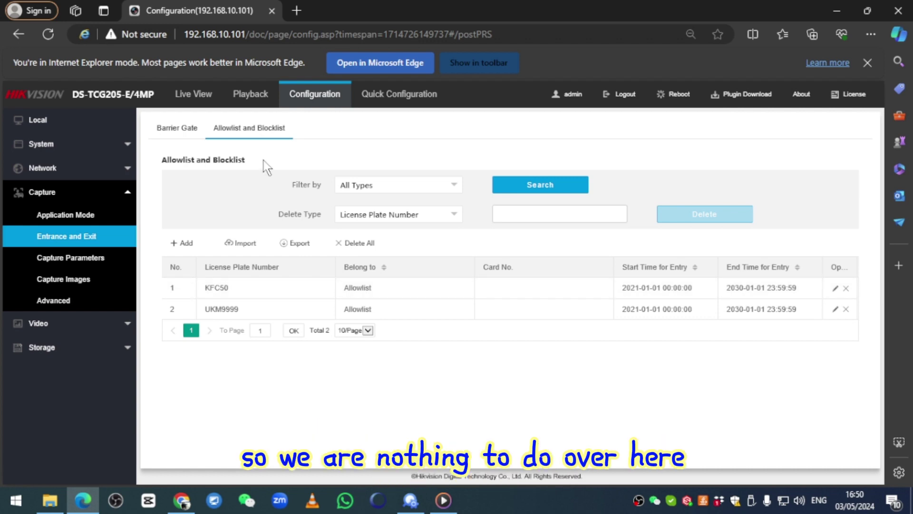
Return to Live View and arm Real-Time Capture so it shows 'Armed'.
click(199, 93)
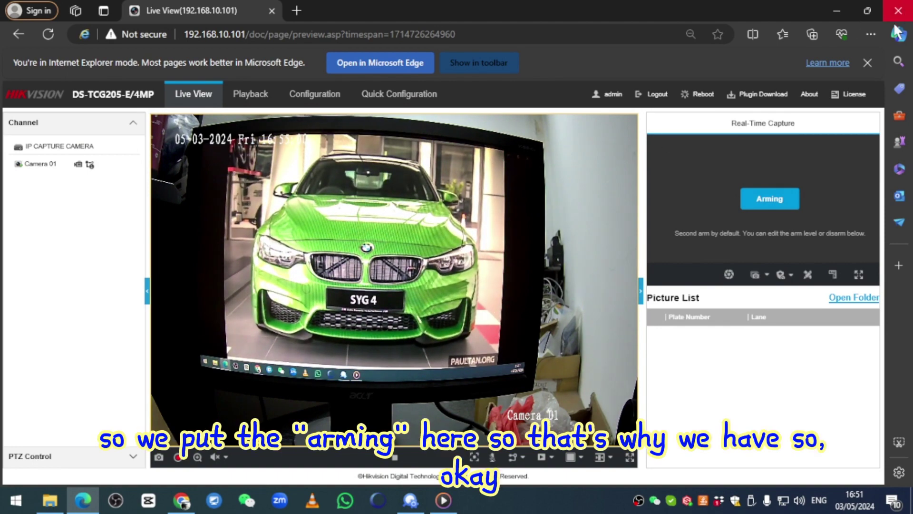
click(772, 200)
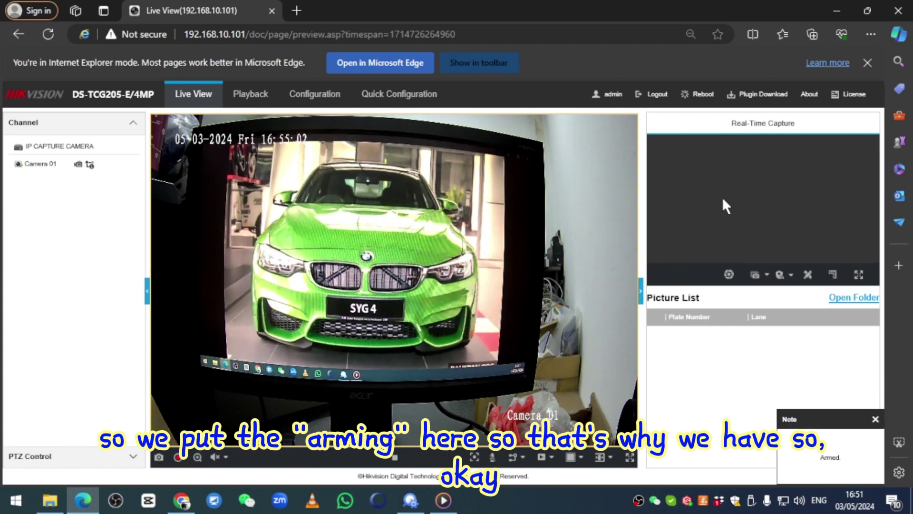